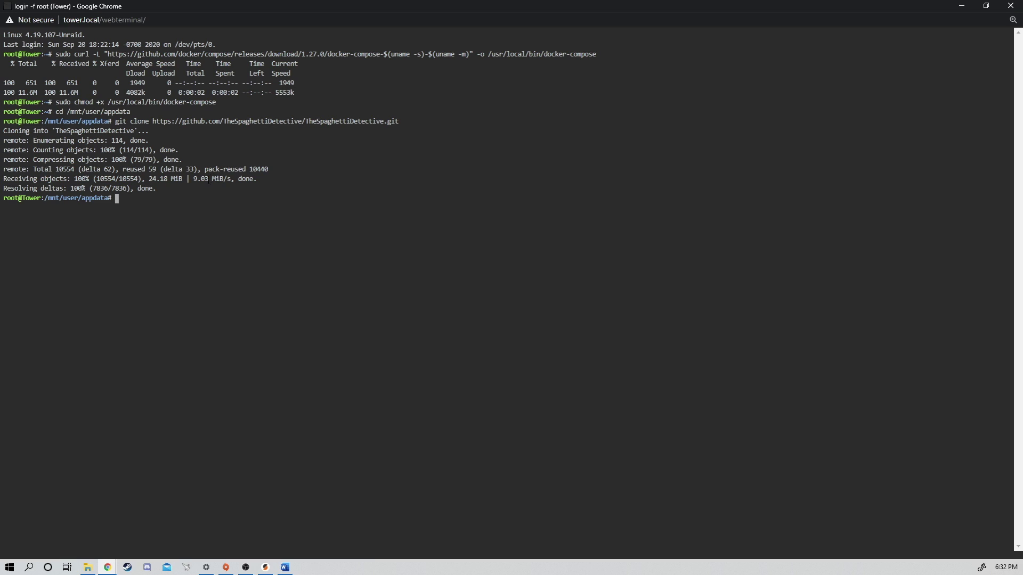
Start the Spaghetti Detective containers with 'cd TheSpaghettiDetective && docker-compose up -d'
{"action": "right_click", "coordinate": [139, 204]}
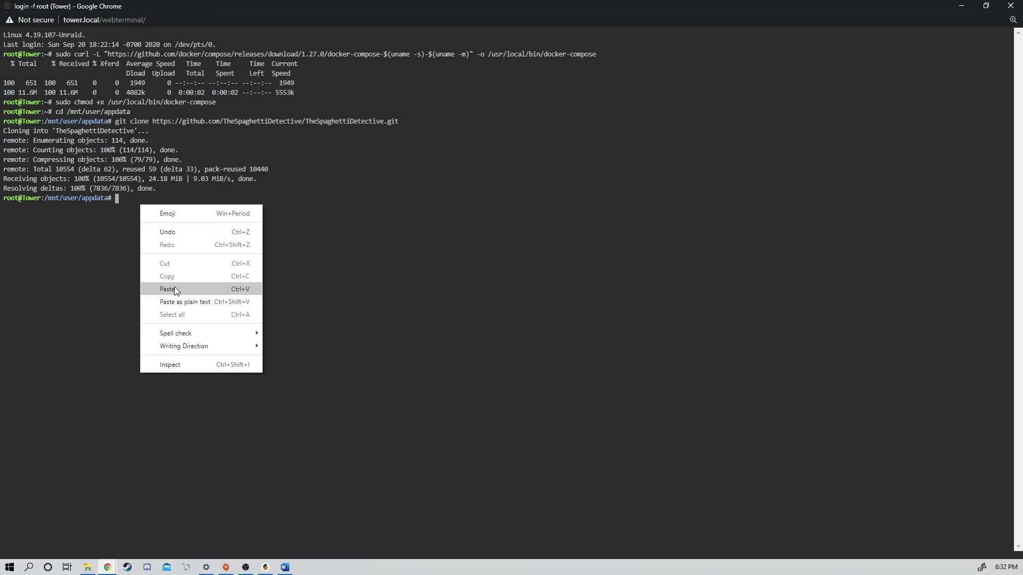
{"action": "left_click", "coordinate": [174, 289]}
{"action": "key", "text": "Return"}
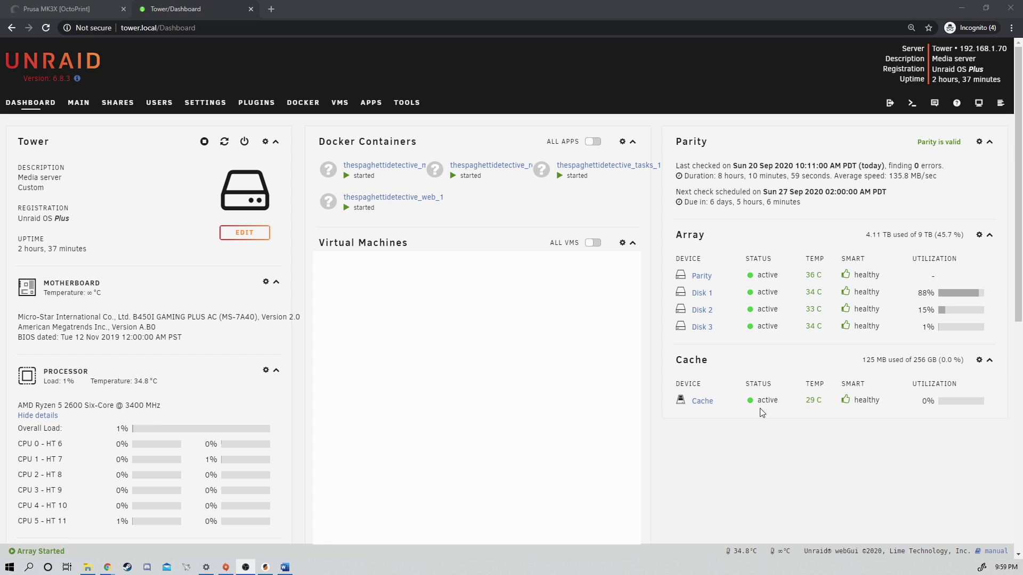
Review /boot/config/go in nano for the docker-compose reinstall, then close the terminal
{"action": "left_click", "coordinate": [912, 103]}
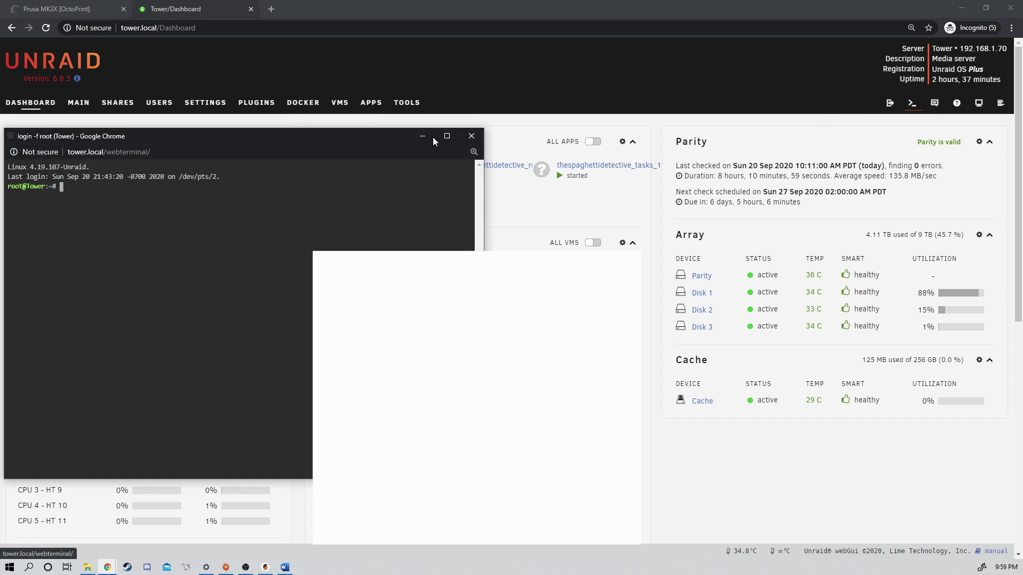
{"action": "double_click", "coordinate": [332, 136]}
{"action": "type", "text": "nano"}
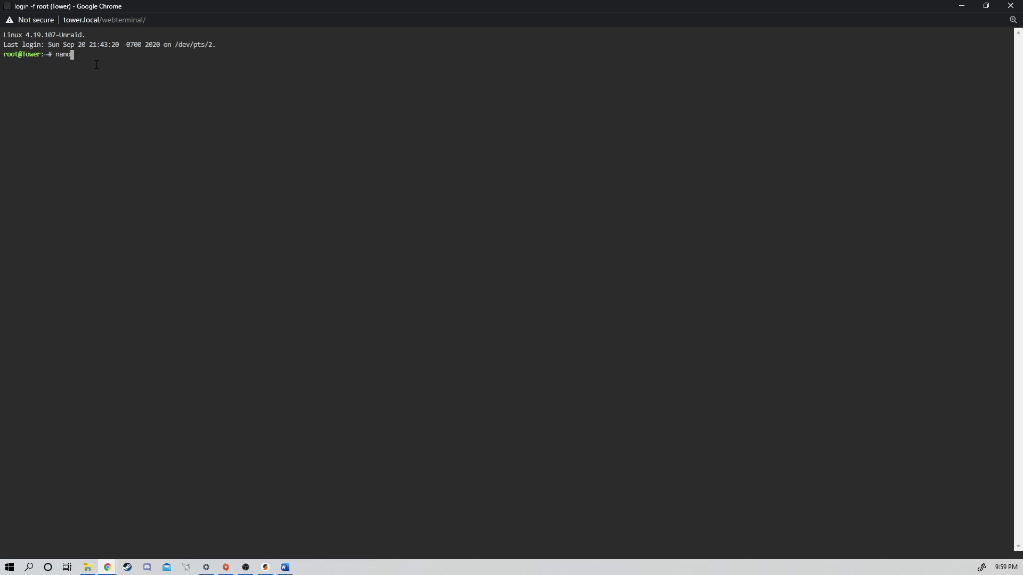
{"action": "type", "text": " /boot/config/go"}
{"action": "key", "text": "Return"}
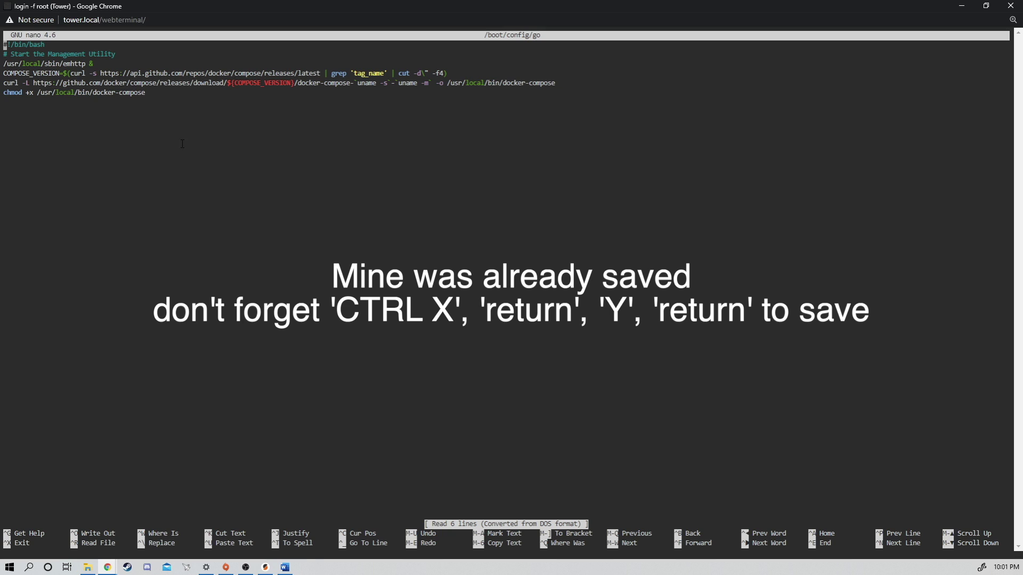
{"action": "key", "text": "ctrl+x"}
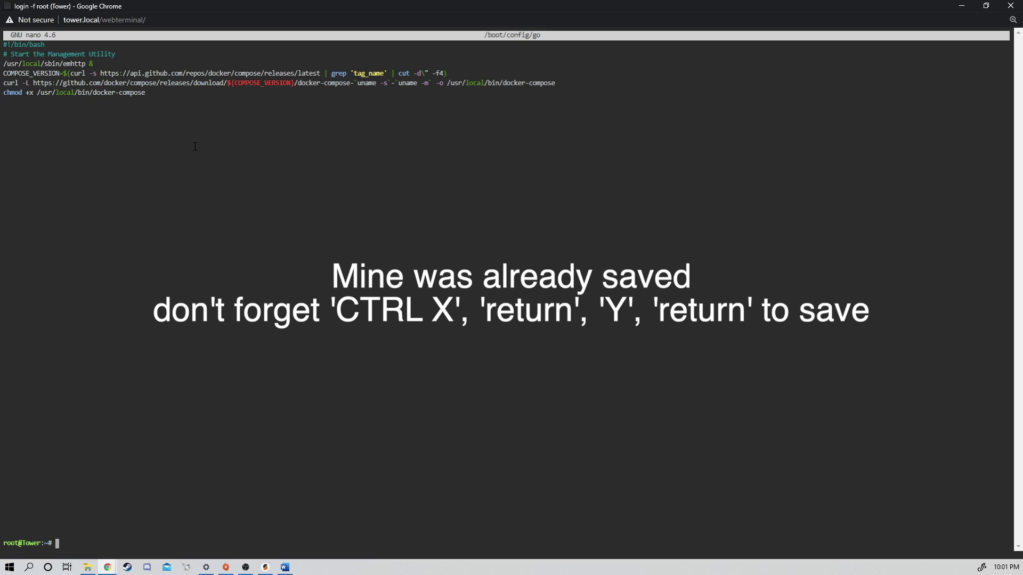
{"action": "left_click", "coordinate": [1010, 6]}
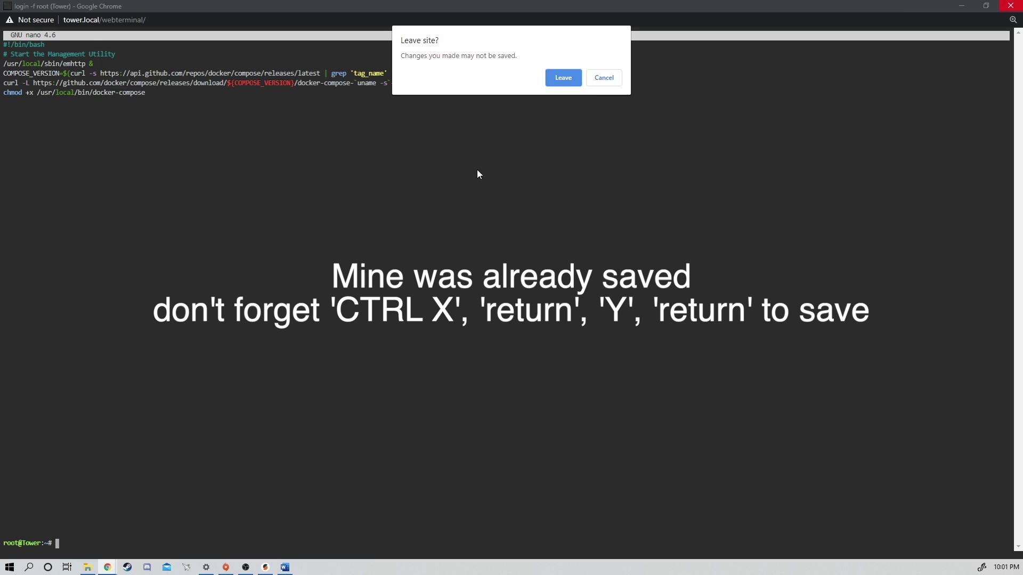
{"action": "left_click", "coordinate": [563, 78]}
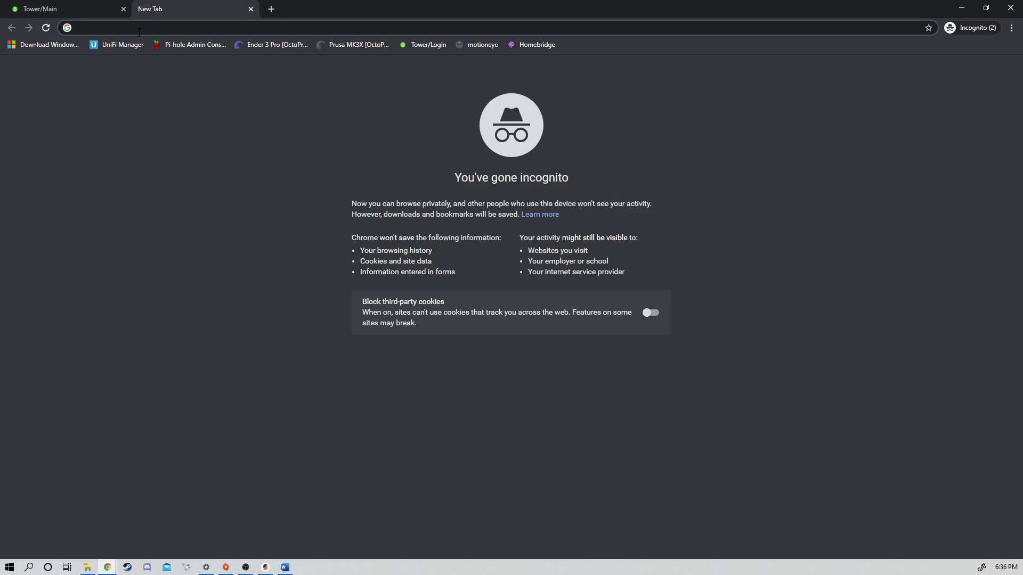
Log in to tower.local:3334/admin with the root admin email and password
{"action": "type", "text": "tow"}
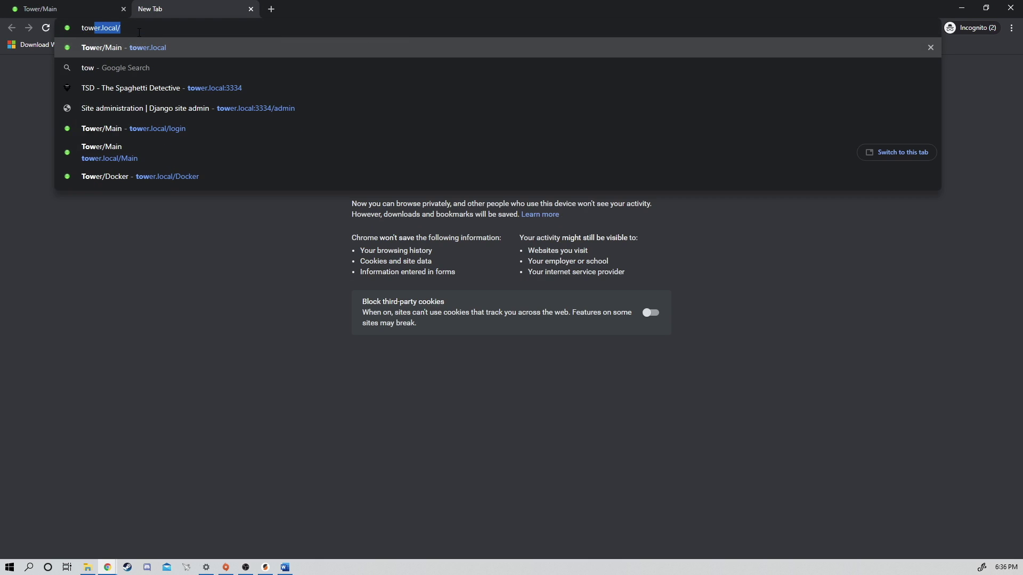
{"action": "type", "text": "er.local:"}
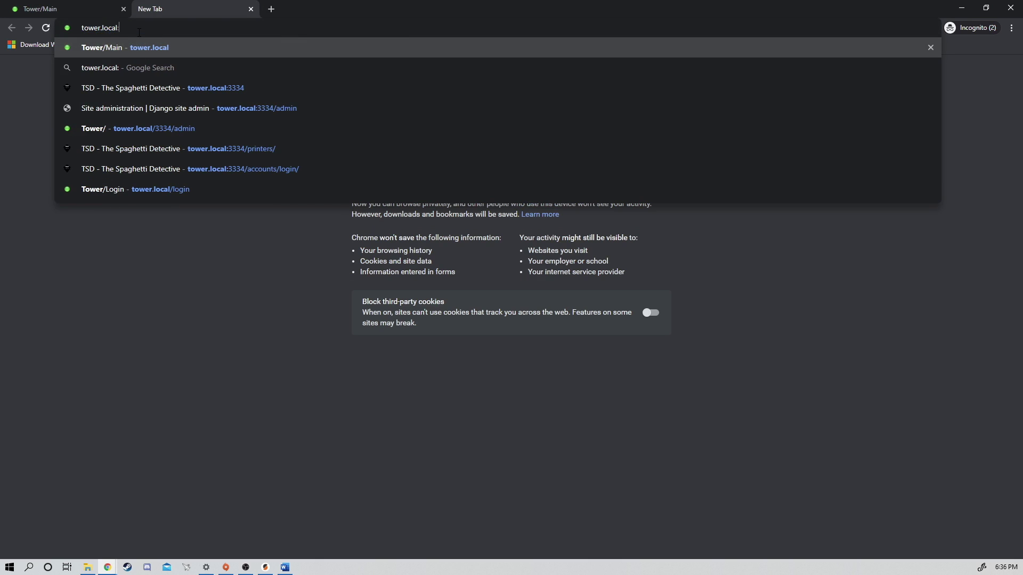
{"action": "type", "text": "3334"}
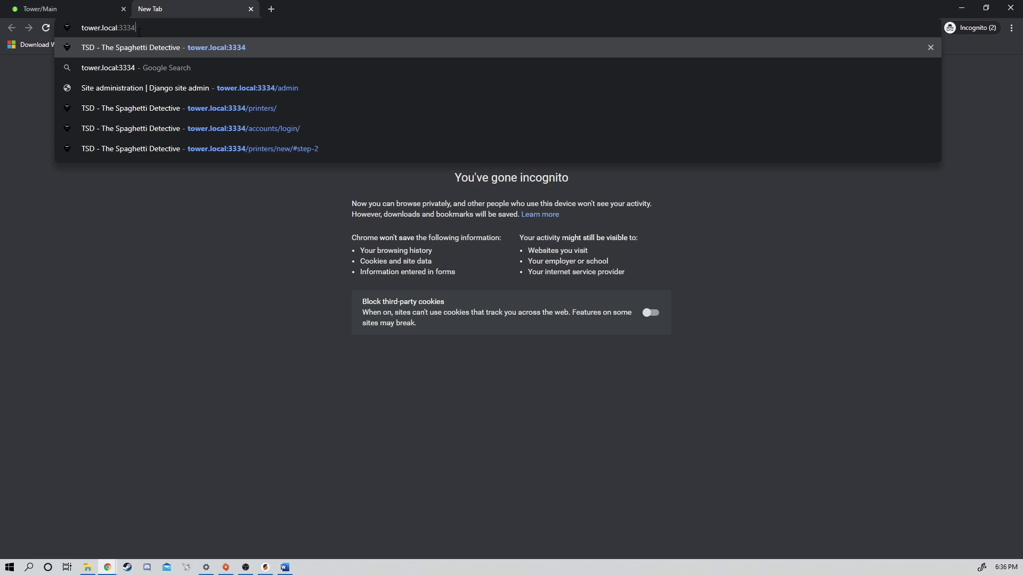
{"action": "type", "text": "/admin"}
{"action": "key", "text": "Return"}
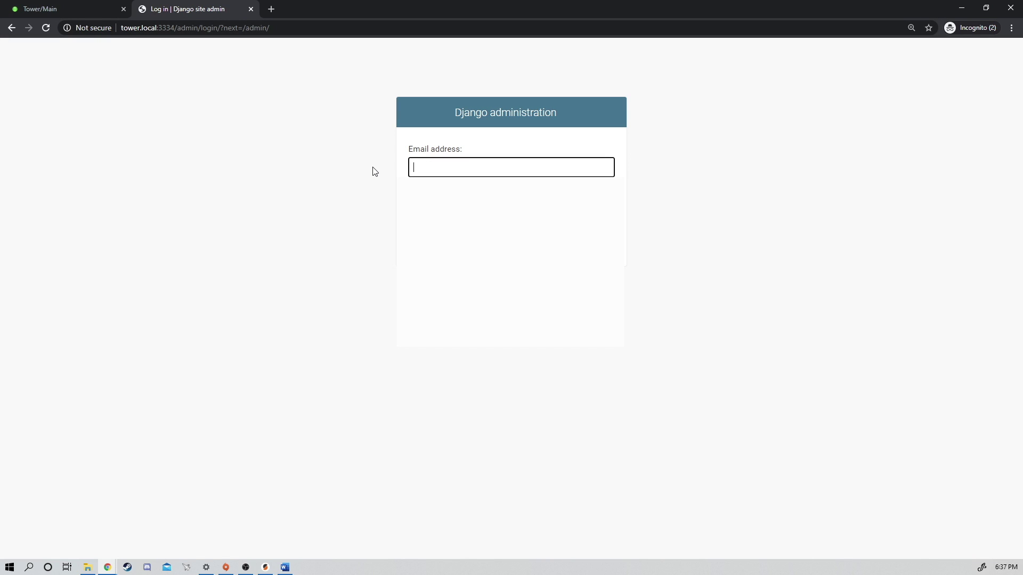
{"action": "type", "text": "root"}
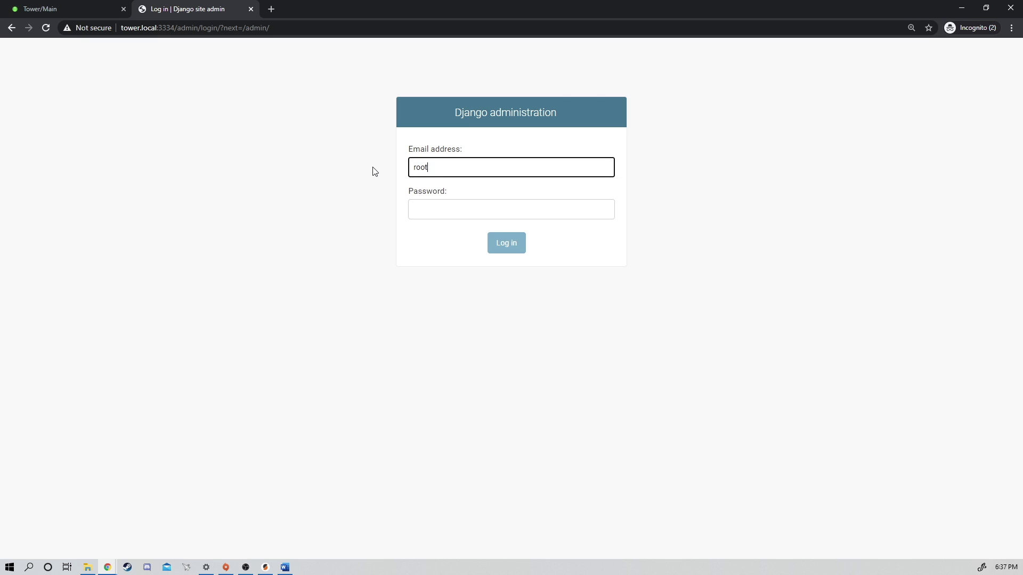
{"action": "type", "text": "@example.com"}
{"action": "left_click", "coordinate": [467, 208]}
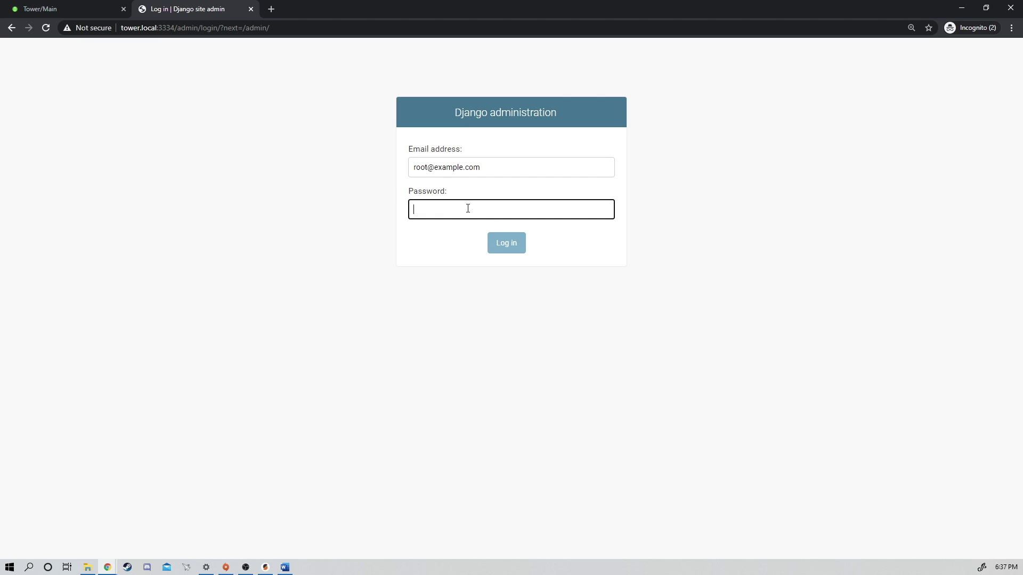
{"action": "type", "text": "•••••••••••"}
{"action": "left_click", "coordinate": [501, 246]}
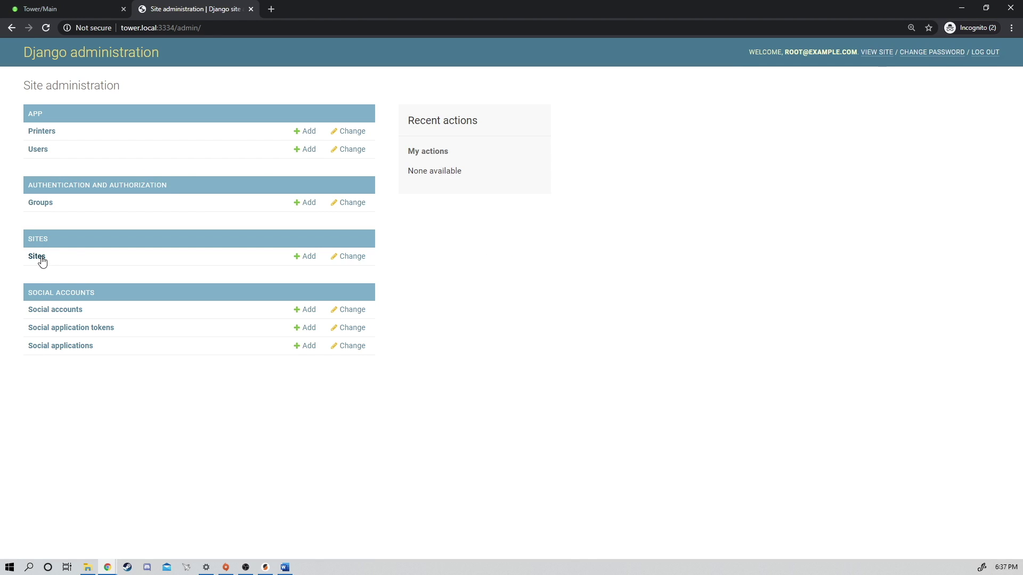
Change the example.com site's domain name to 192.168.1.70:3334 and save it
{"action": "left_click", "coordinate": [35, 256]}
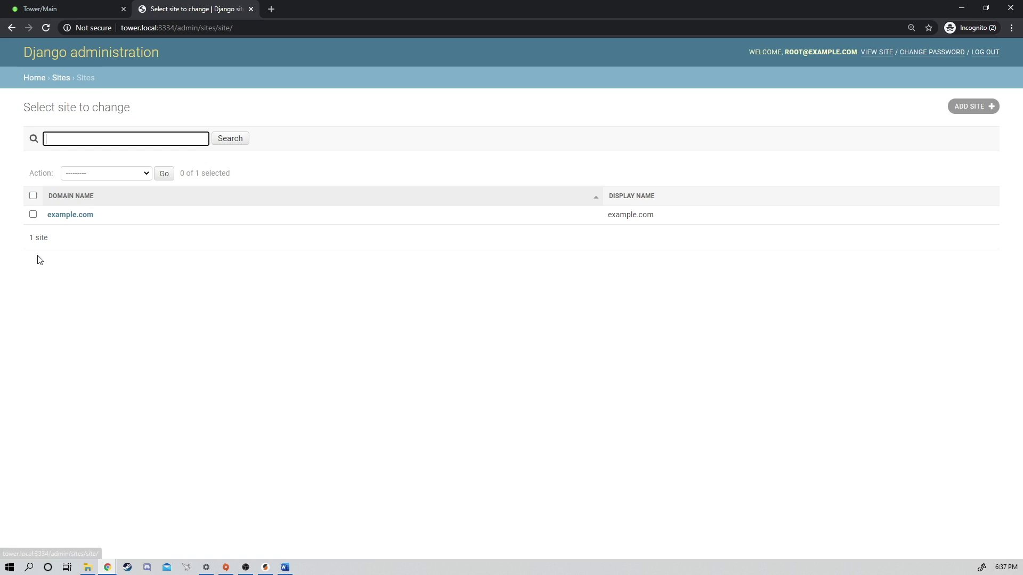
{"action": "left_click", "coordinate": [75, 216]}
{"action": "triple_click", "coordinate": [197, 143]}
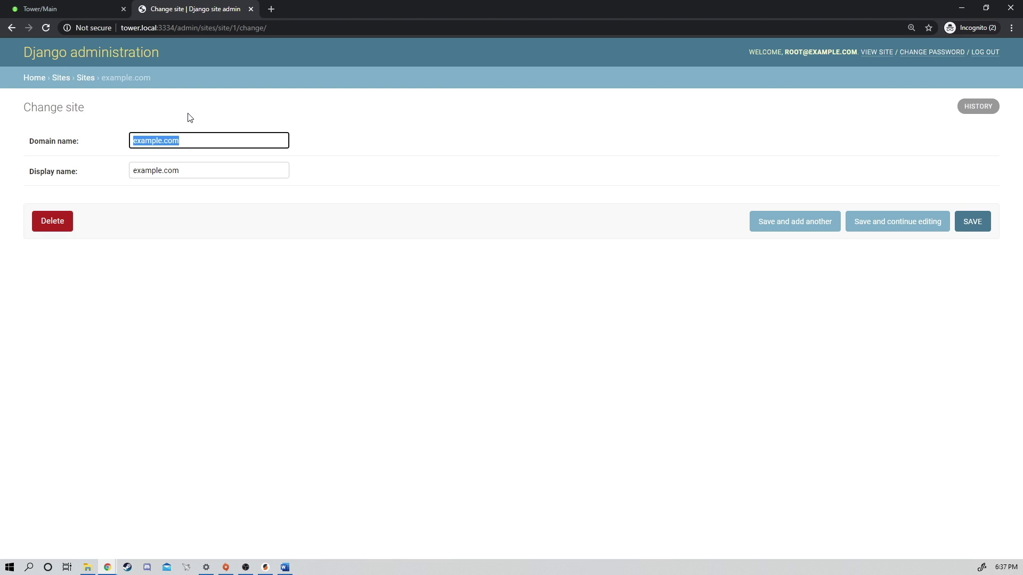
{"action": "type", "text": "192.16"}
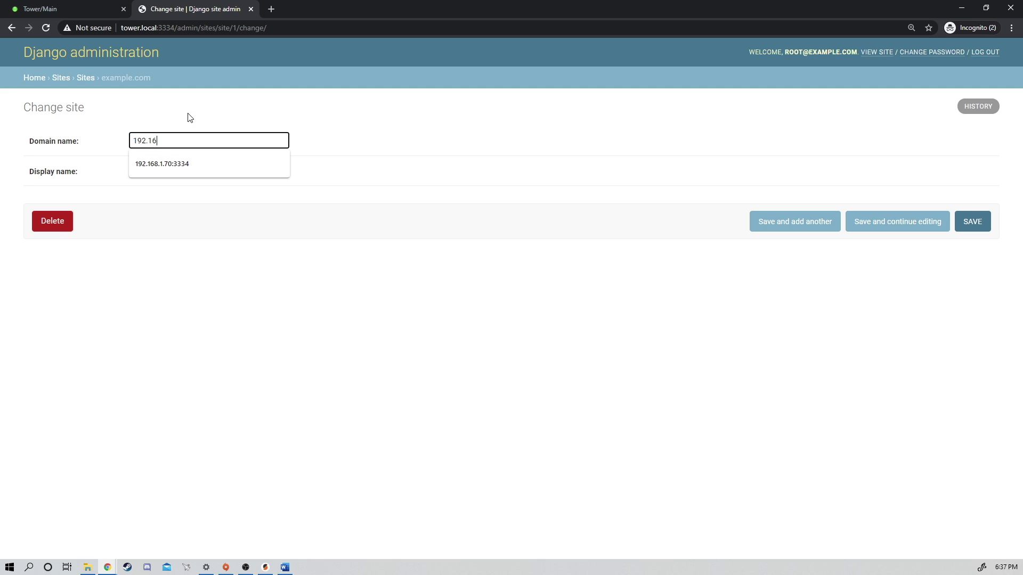
{"action": "type", "text": "8.1.70:3334"}
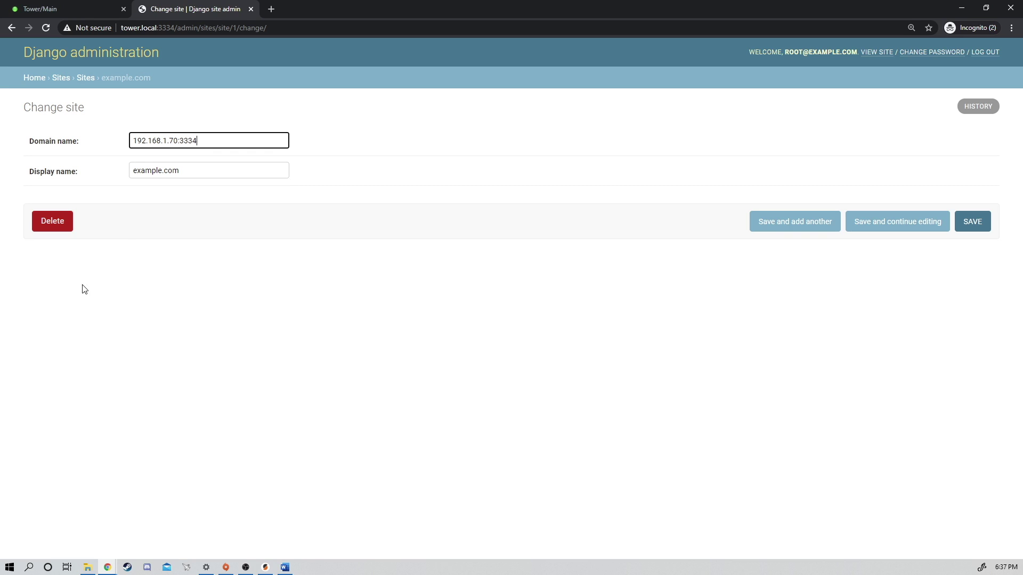
{"action": "left_click", "coordinate": [972, 224]}
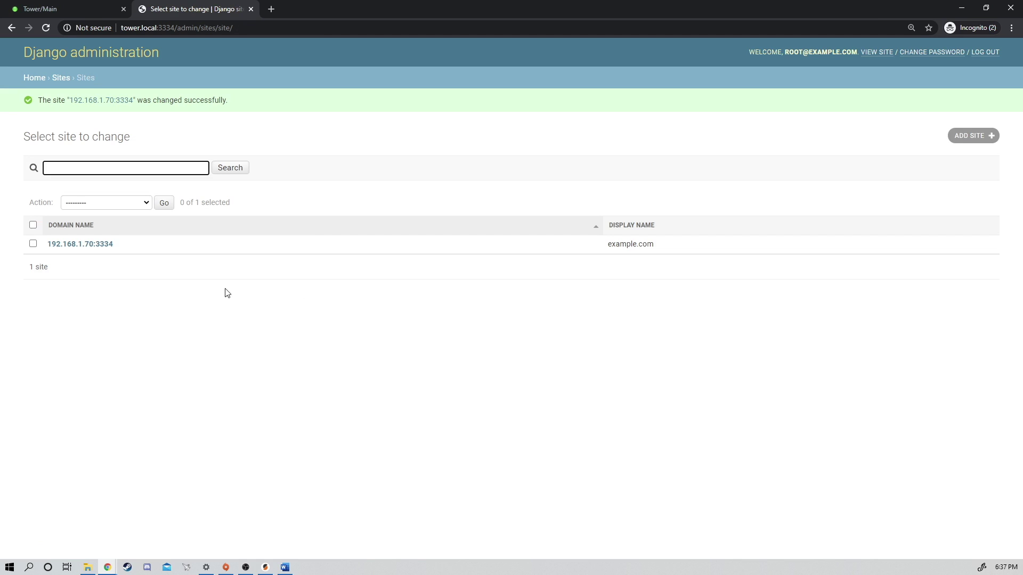
{"action": "left_click", "coordinate": [251, 9]}
{"action": "key", "text": "ctrl+t"}
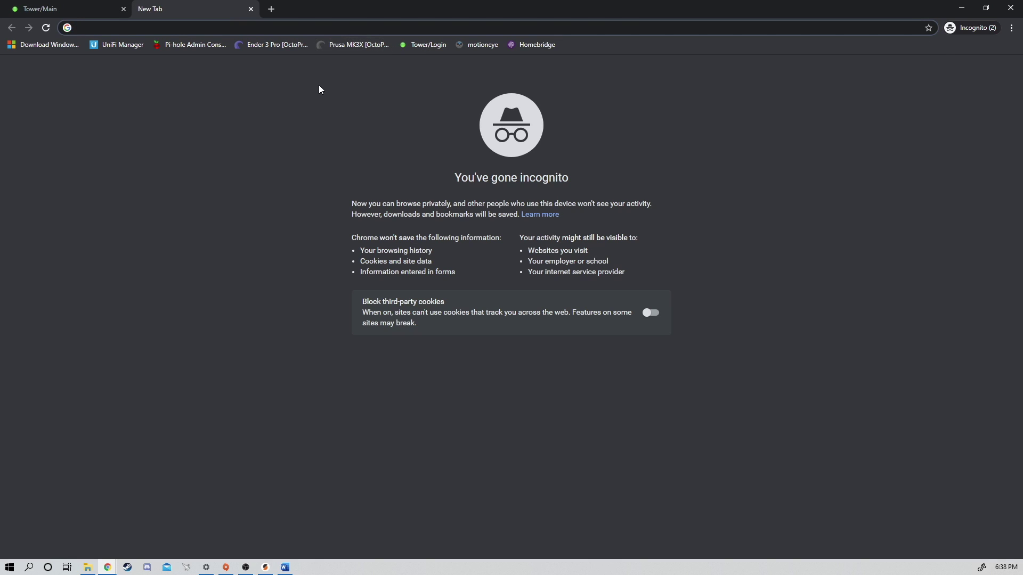
Load tower.local:3334 and agree to the Terms of Use and Privacy Policy
{"action": "type", "text": "tower.local"}
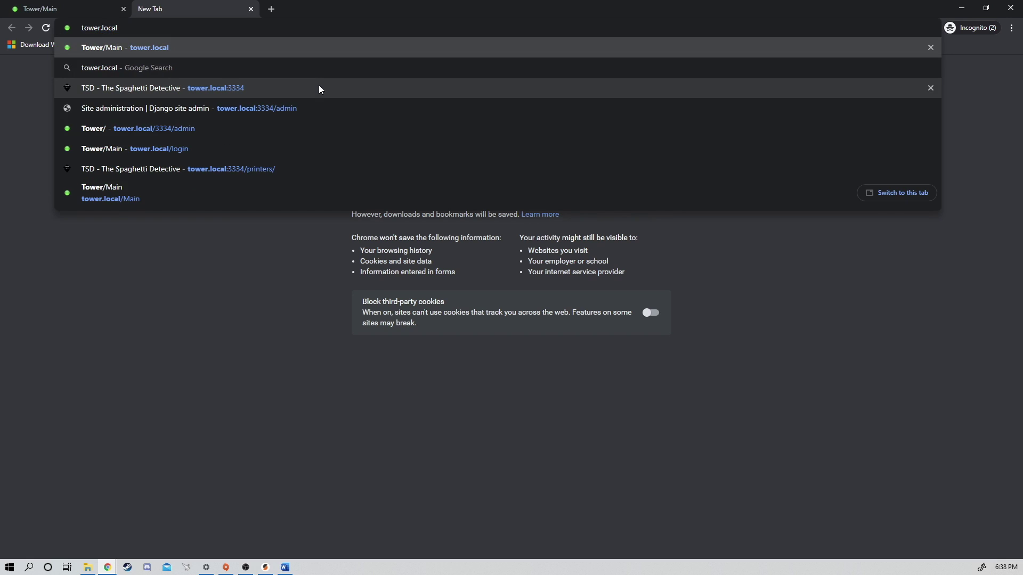
{"action": "type", "text": ":3334"}
{"action": "key", "text": "Return"}
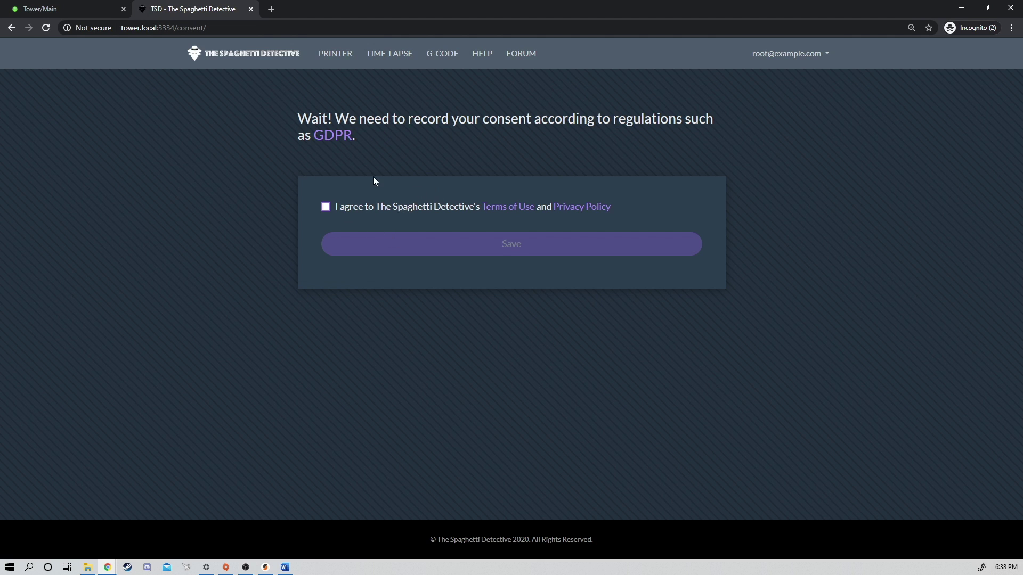
{"action": "left_click", "coordinate": [325, 207]}
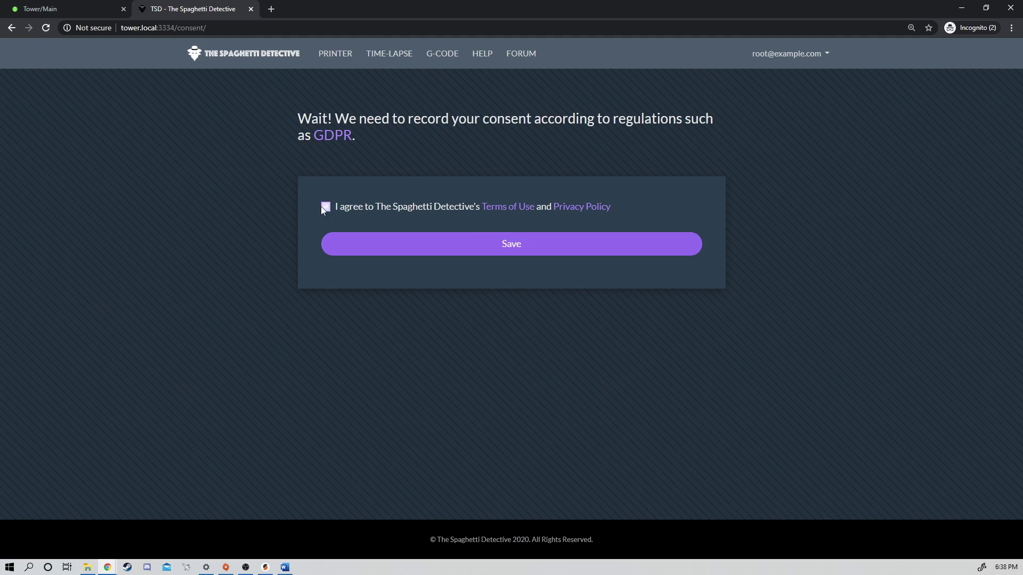
{"action": "left_click", "coordinate": [516, 249]}
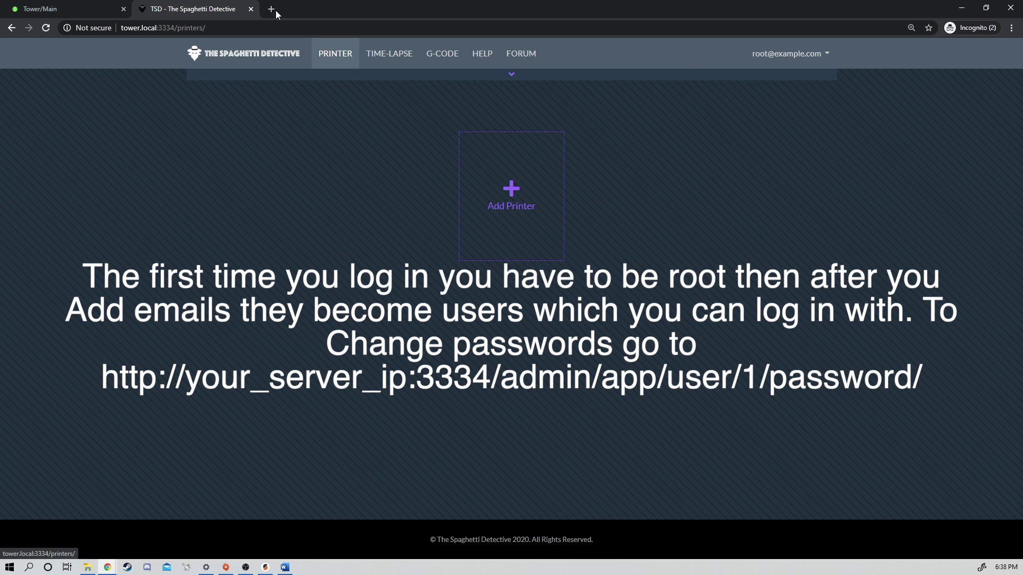
Add a printer named MK3s up to Install Plugin, and open the Prusa MK3X OctoPrint page
{"action": "left_click", "coordinate": [517, 197]}
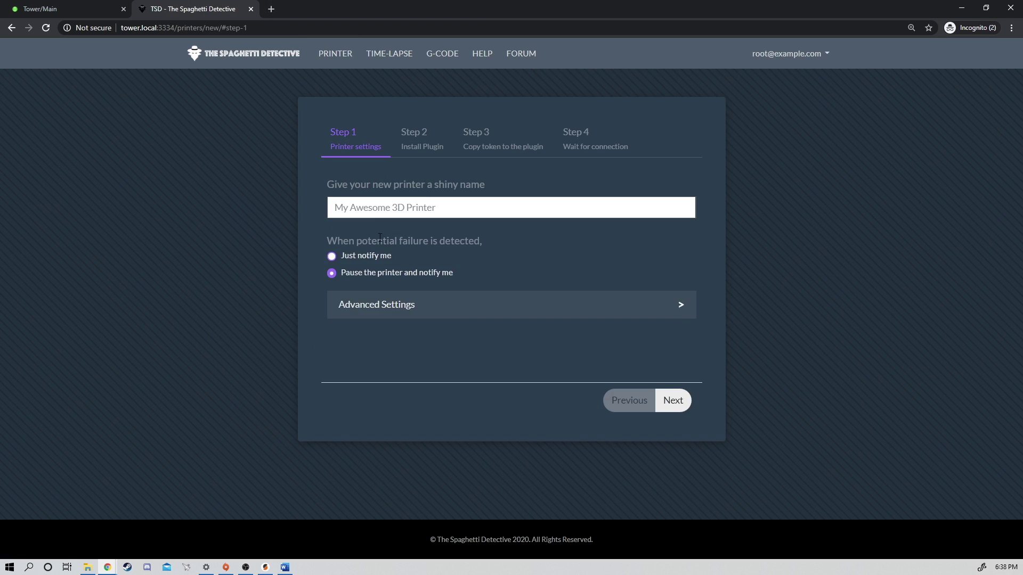
{"action": "left_click", "coordinate": [438, 207]}
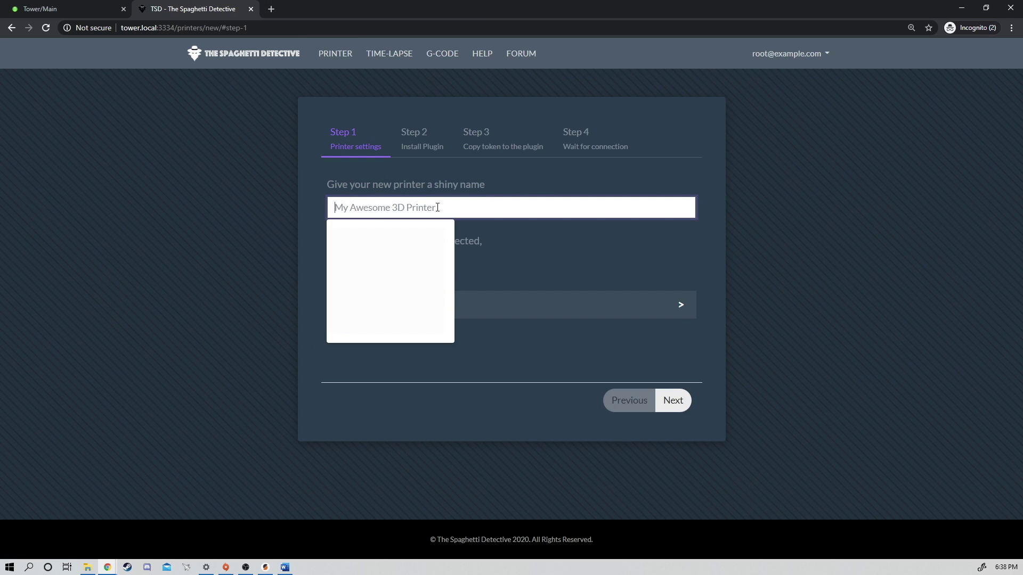
{"action": "type", "text": "MK3s"}
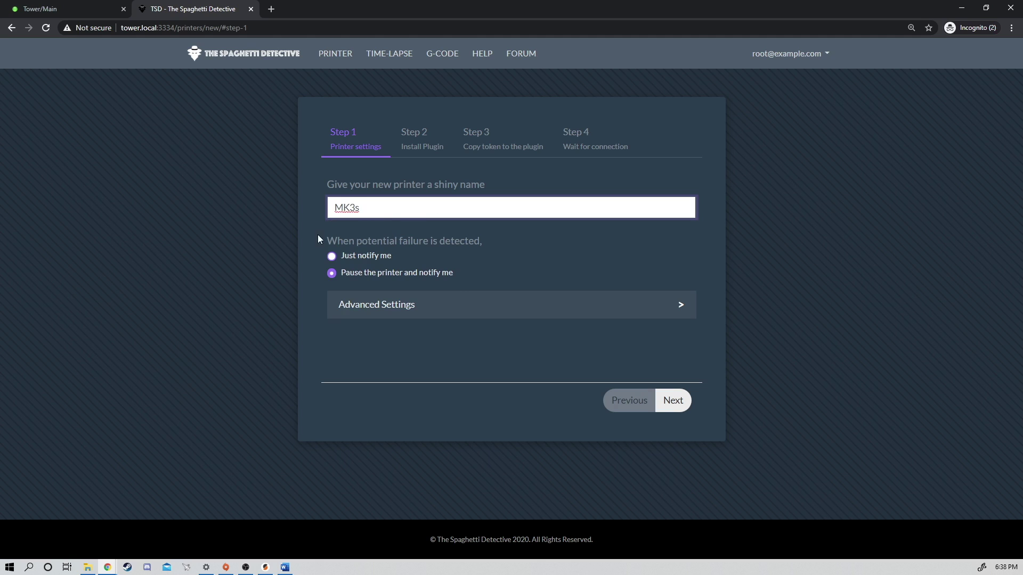
{"action": "left_click", "coordinate": [675, 406]}
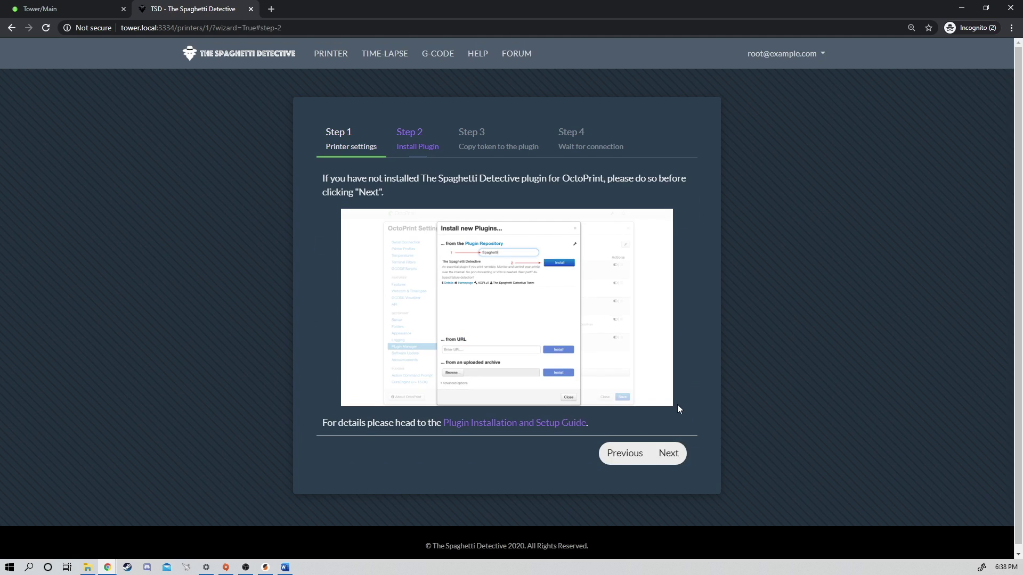
{"action": "left_click", "coordinate": [271, 9]}
{"action": "left_click", "coordinate": [352, 44]}
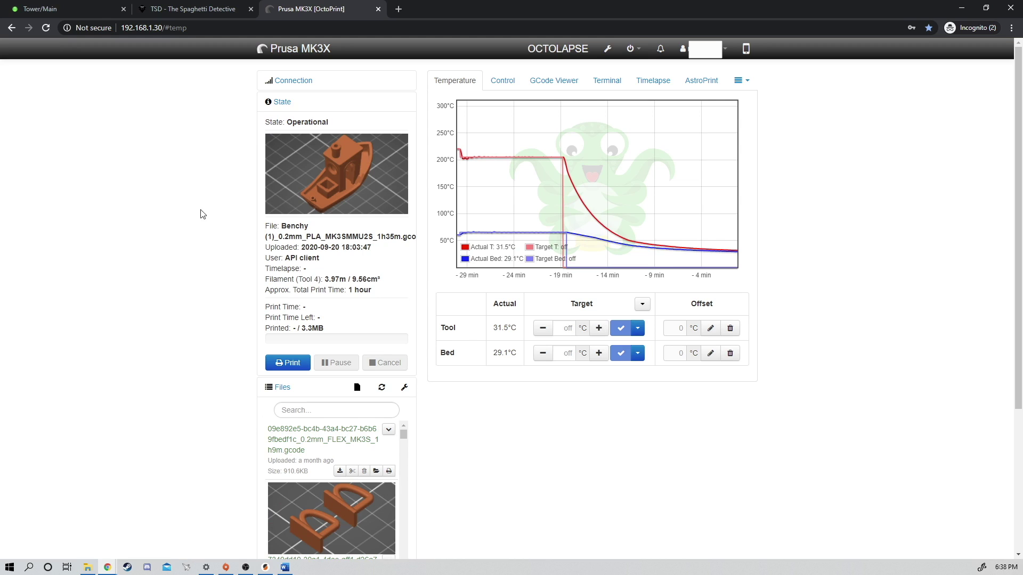
Install Access Anywhere - The Spaghetti Detective from the Plugin Manager and restart OctoPrint
{"action": "left_click", "coordinate": [608, 49]}
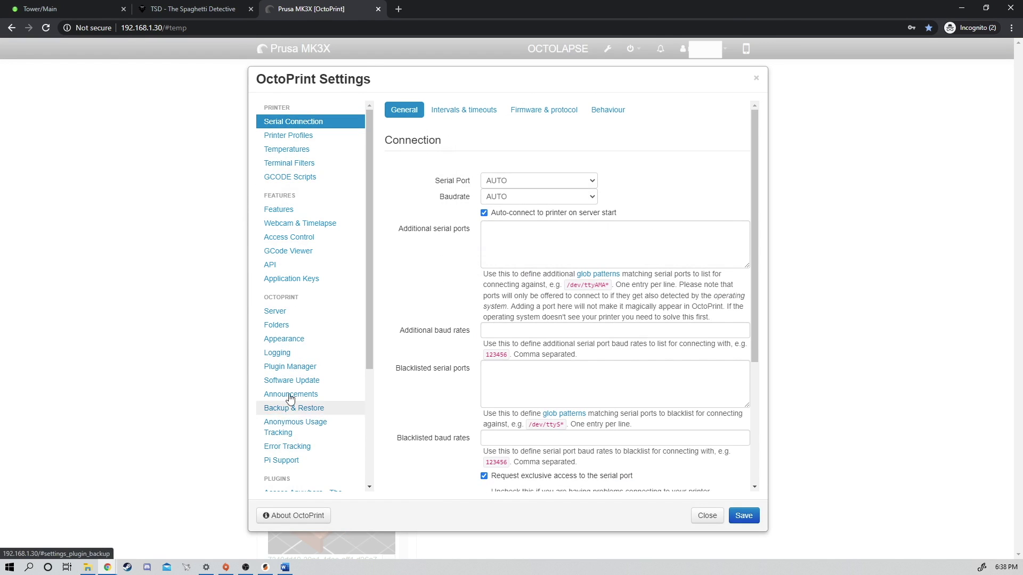
{"action": "scroll", "coordinate": [296, 421], "scroll_direction": "down", "scroll_amount": 3}
{"action": "scroll", "coordinate": [297, 277], "scroll_direction": "up", "scroll_amount": 2}
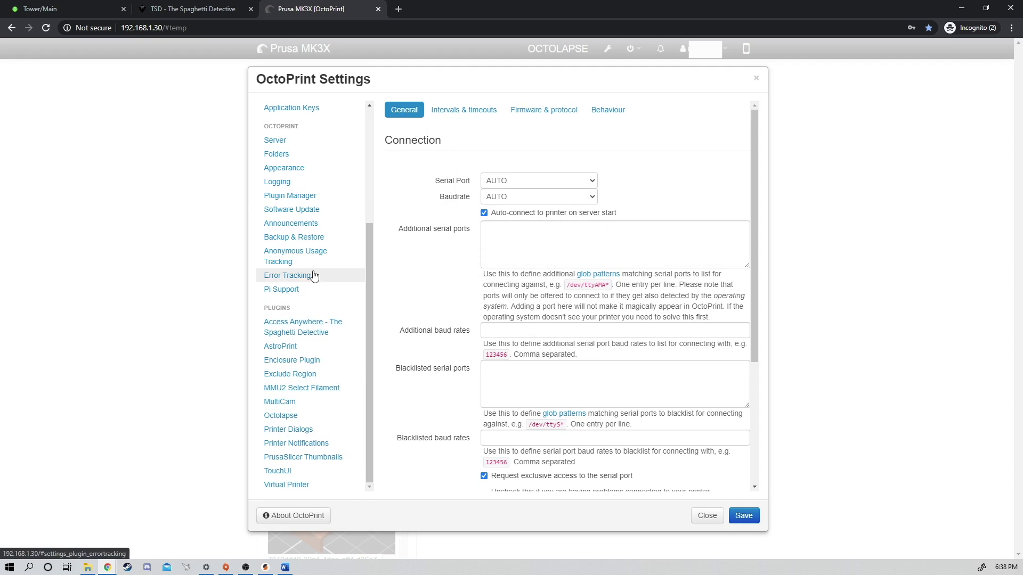
{"action": "left_click", "coordinate": [292, 302]}
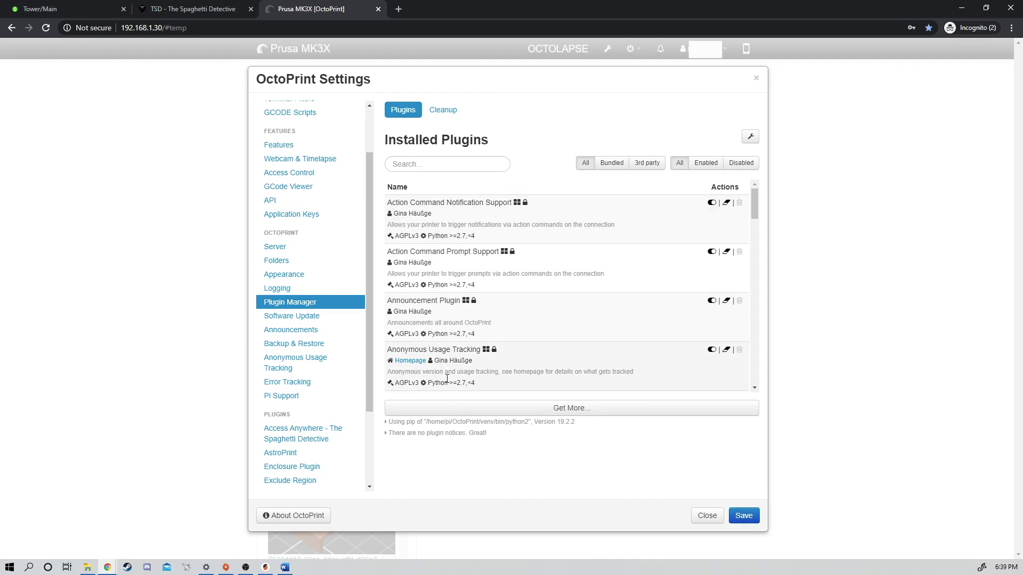
{"action": "left_click", "coordinate": [584, 409]}
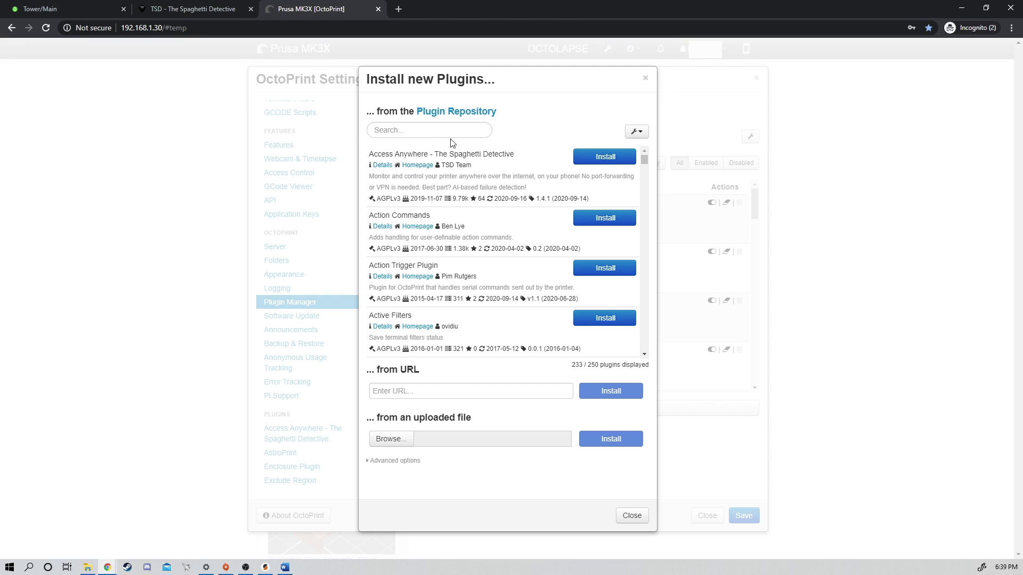
{"action": "left_click", "coordinate": [608, 158]}
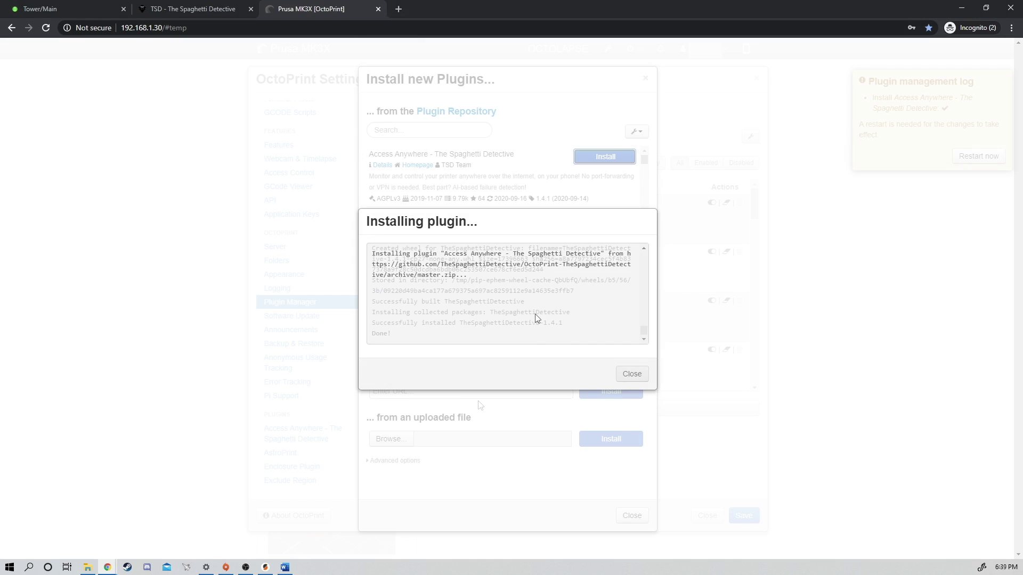
{"action": "left_click", "coordinate": [632, 374]}
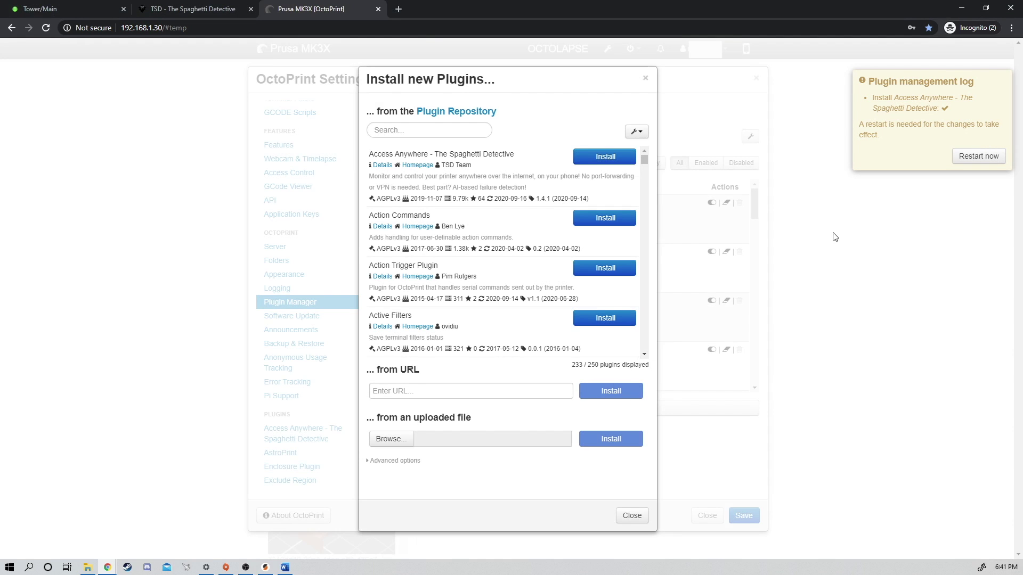
{"action": "left_click", "coordinate": [979, 157]}
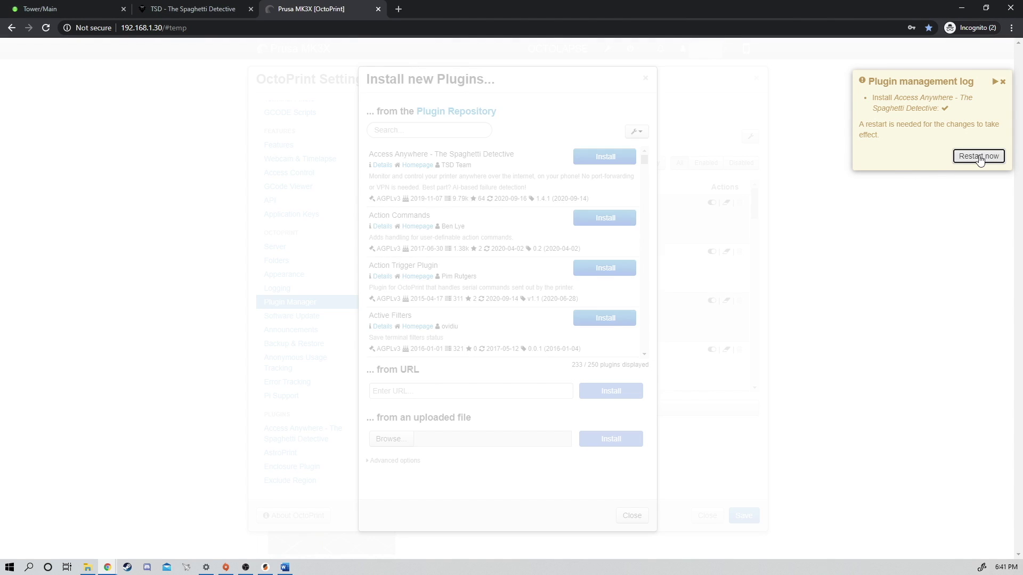
Confirm the OctoPrint restart, skip the setup wizard, and review the plugin's Advanced Settings
{"action": "left_click", "coordinate": [628, 354]}
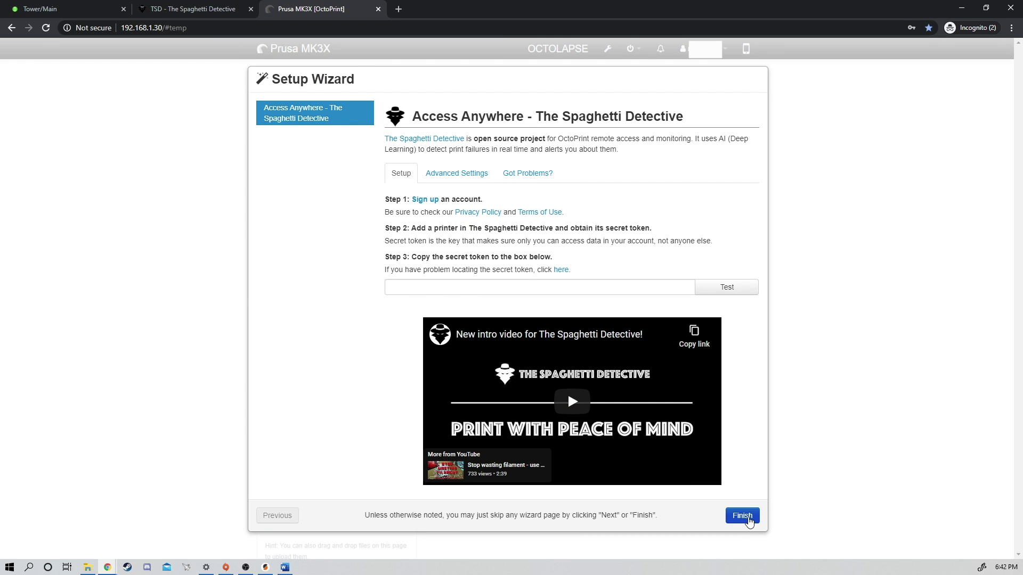
{"action": "left_click", "coordinate": [745, 517]}
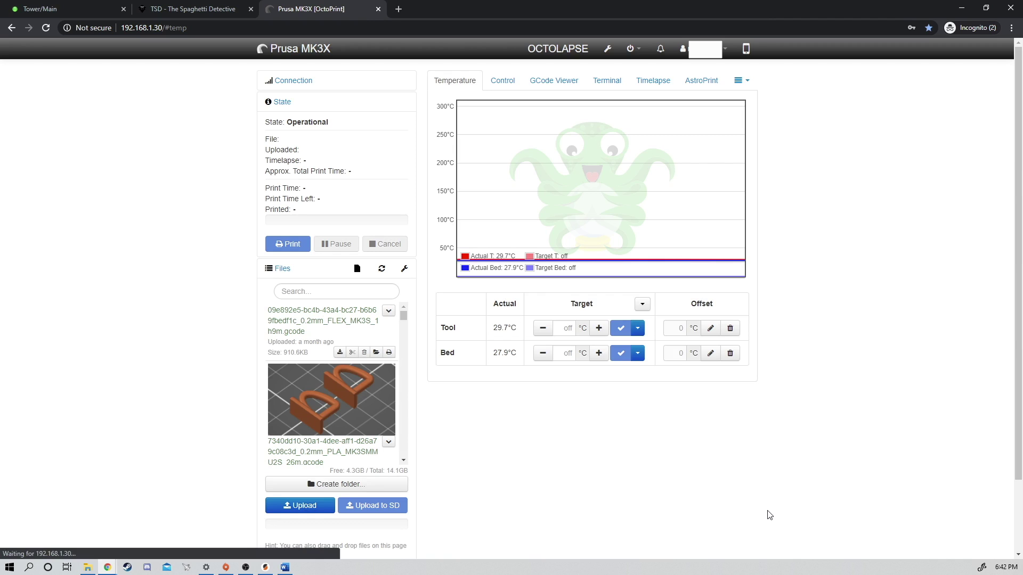
{"action": "left_click", "coordinate": [608, 49]}
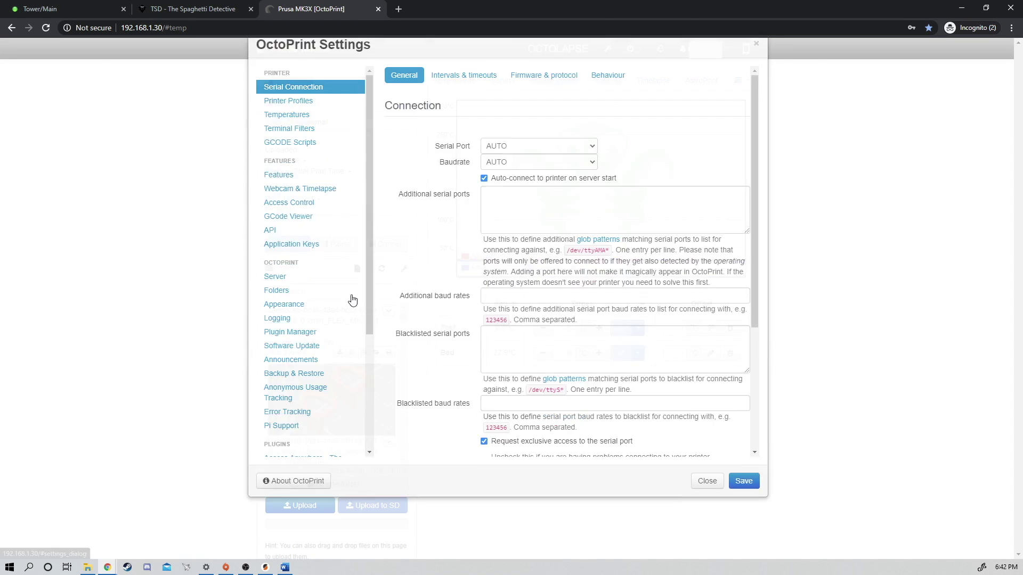
{"action": "scroll", "coordinate": [295, 327], "scroll_direction": "down", "scroll_amount": 2}
{"action": "scroll", "coordinate": [294, 327], "scroll_direction": "down", "scroll_amount": 2}
{"action": "left_click", "coordinate": [295, 333]}
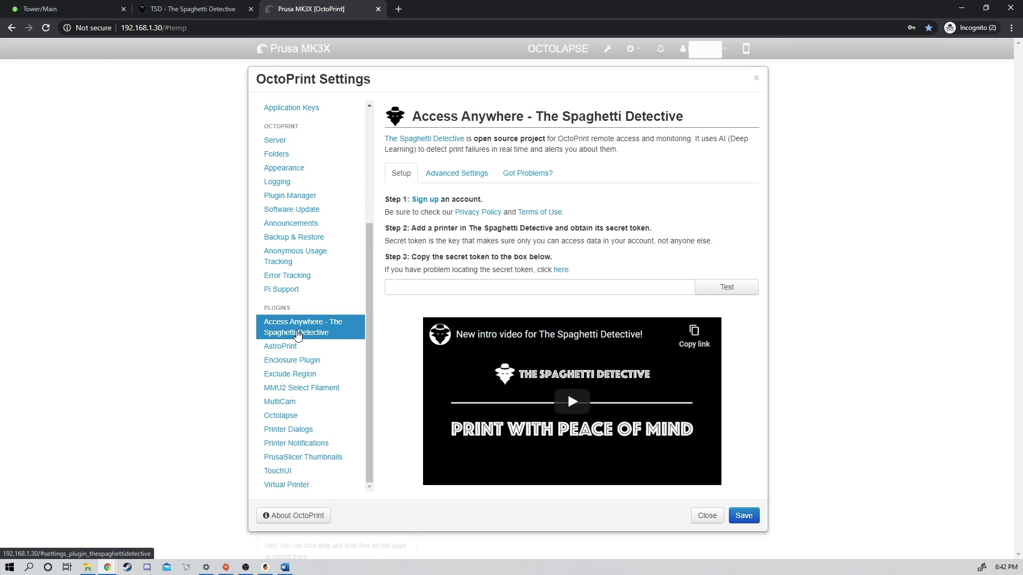
{"action": "left_click", "coordinate": [457, 173]}
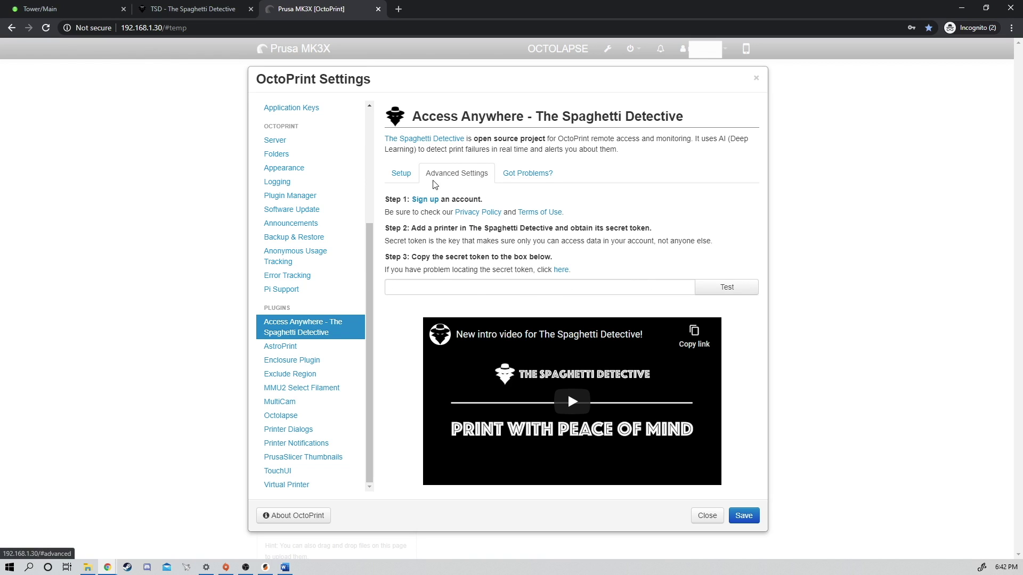
{"action": "left_click", "coordinate": [756, 80]}
Reboot the printer's host system from the OctoPrint power menu
{"action": "left_click", "coordinate": [631, 48]}
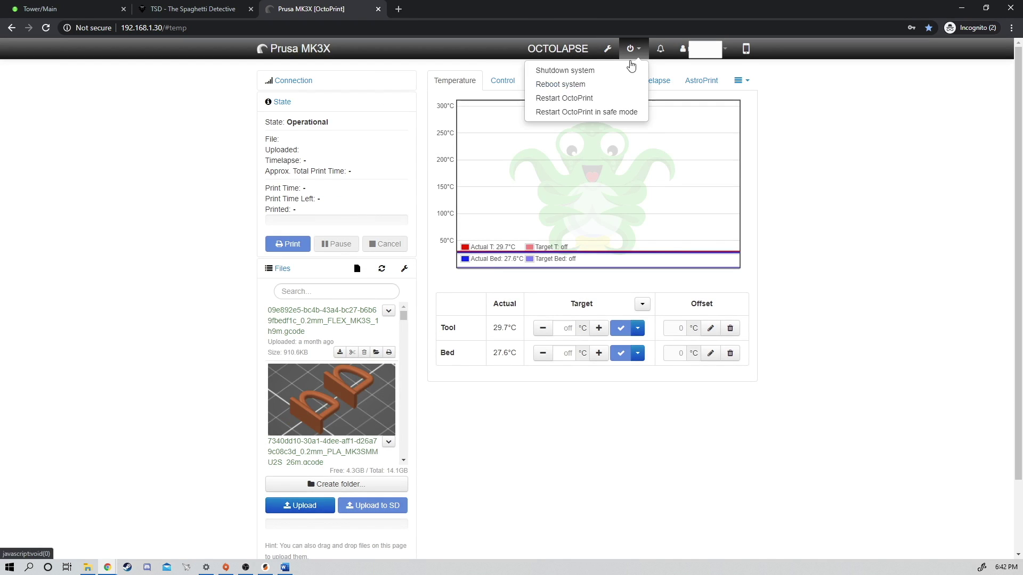
{"action": "left_click", "coordinate": [579, 87]}
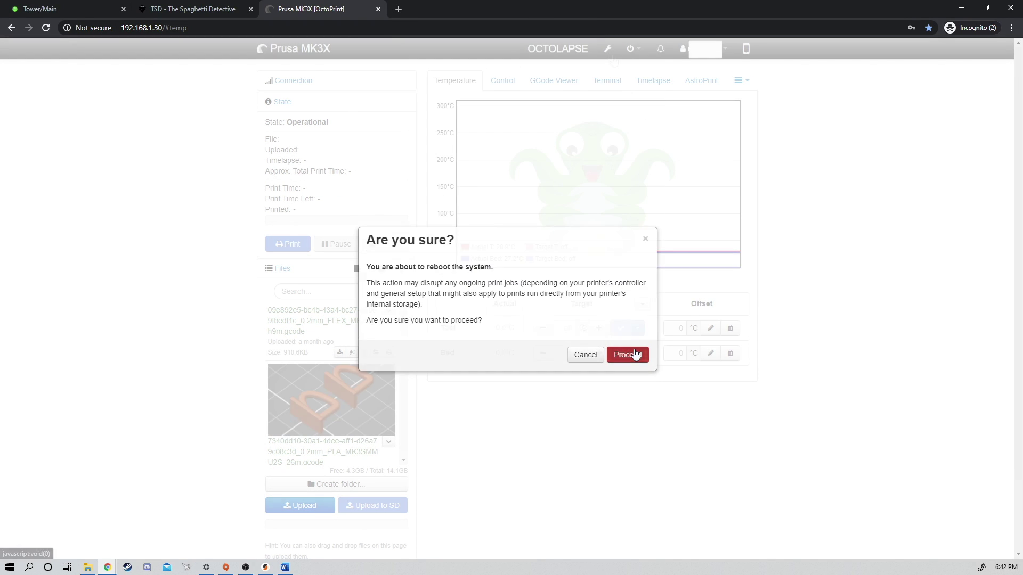
{"action": "left_click", "coordinate": [635, 355]}
{"action": "left_click", "coordinate": [608, 48]}
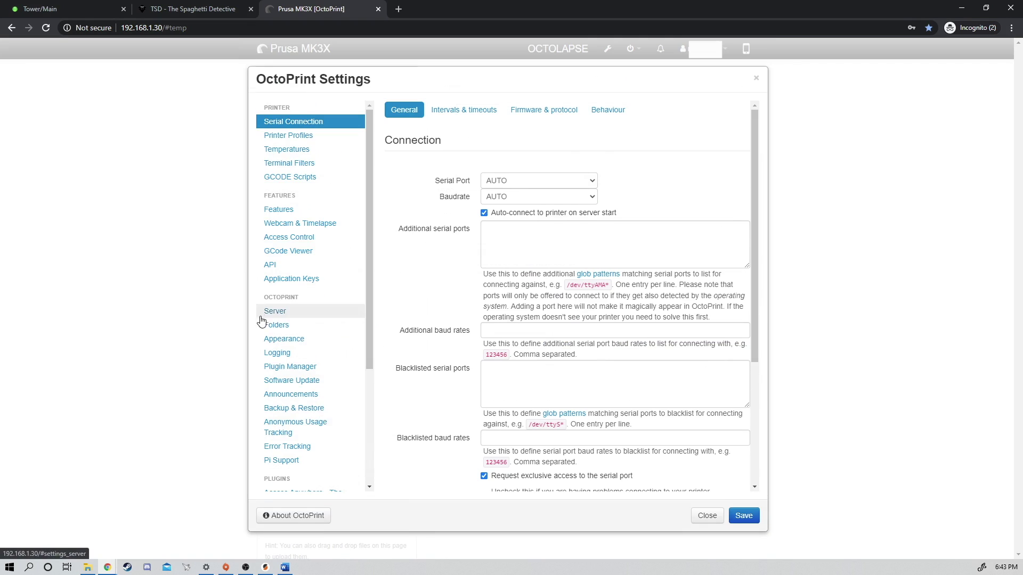
{"action": "scroll", "coordinate": [261, 321], "scroll_direction": "down", "scroll_amount": 3}
{"action": "left_click", "coordinate": [301, 327]}
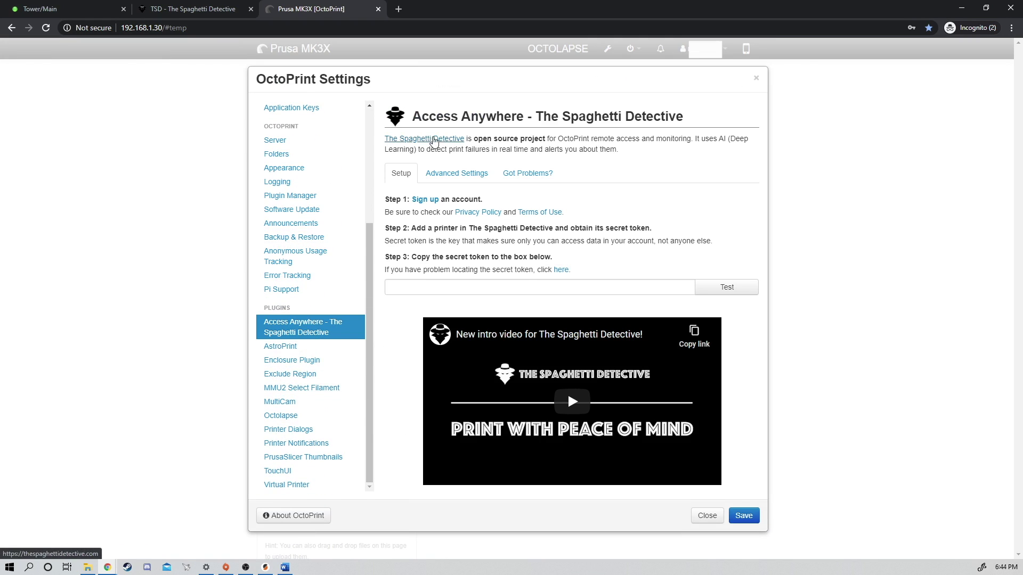
{"action": "left_click", "coordinate": [456, 173]}
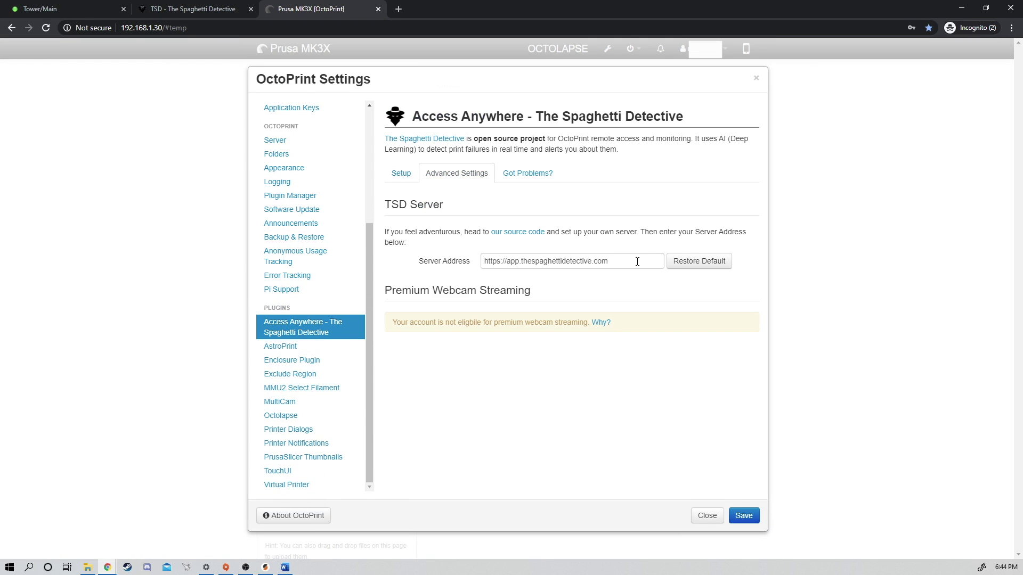
{"action": "left_click_drag", "start_coordinate": [638, 261], "coordinate": [456, 272]}
{"action": "key", "text": "BackSpace"}
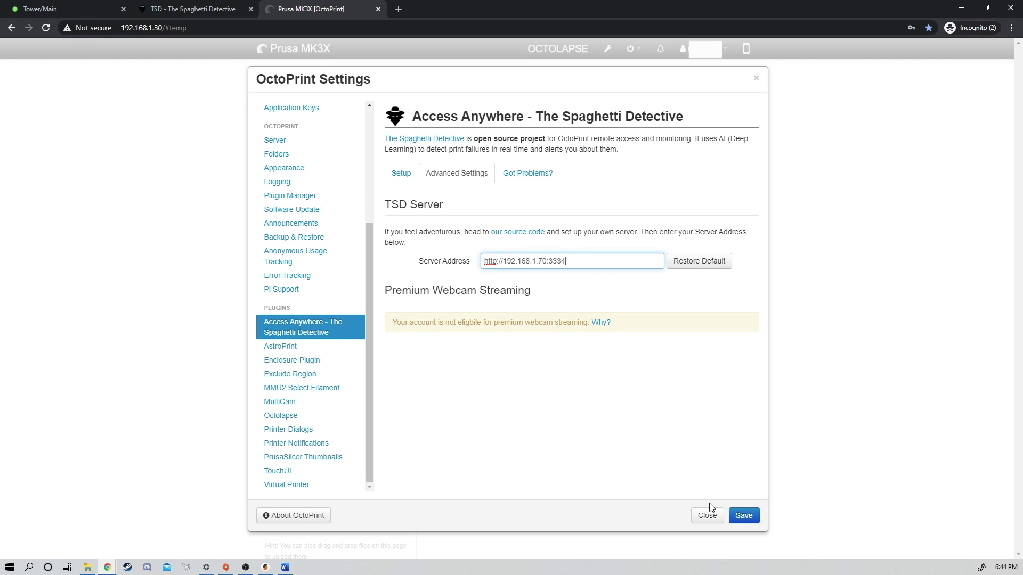
{"action": "left_click", "coordinate": [743, 516]}
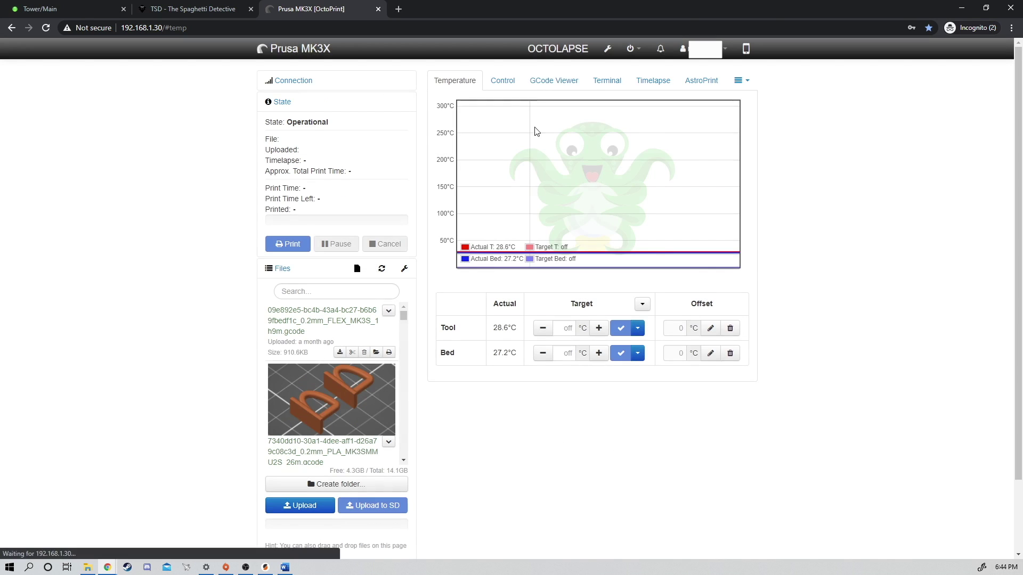
{"action": "left_click", "coordinate": [607, 48]}
{"action": "scroll", "coordinate": [302, 398], "scroll_direction": "down", "scroll_amount": 5}
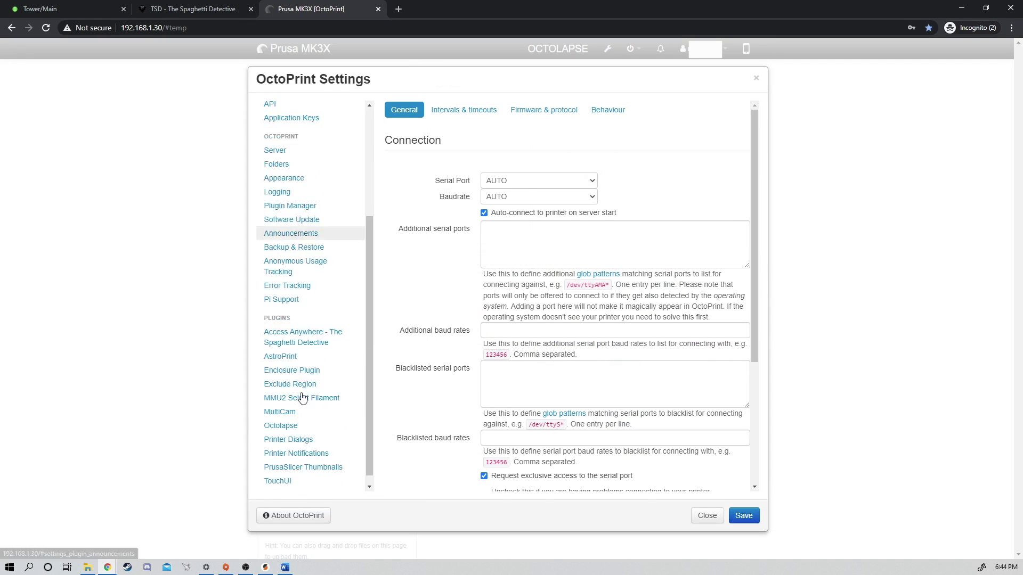
{"action": "left_click", "coordinate": [304, 327]}
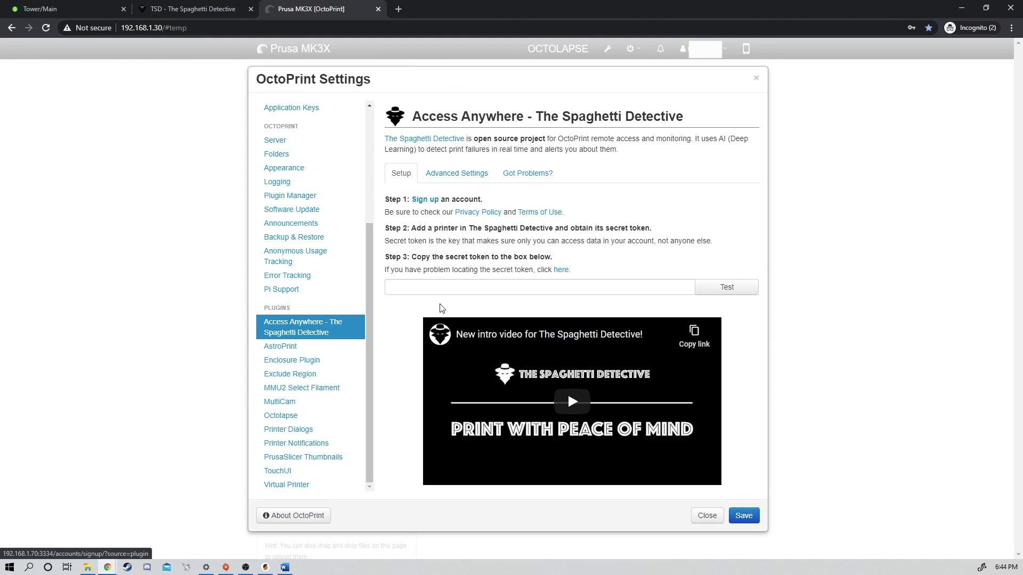
Copy the MK3s secret token from the wizard, paste it into the plugin, and test it
{"action": "left_click", "coordinate": [196, 10]}
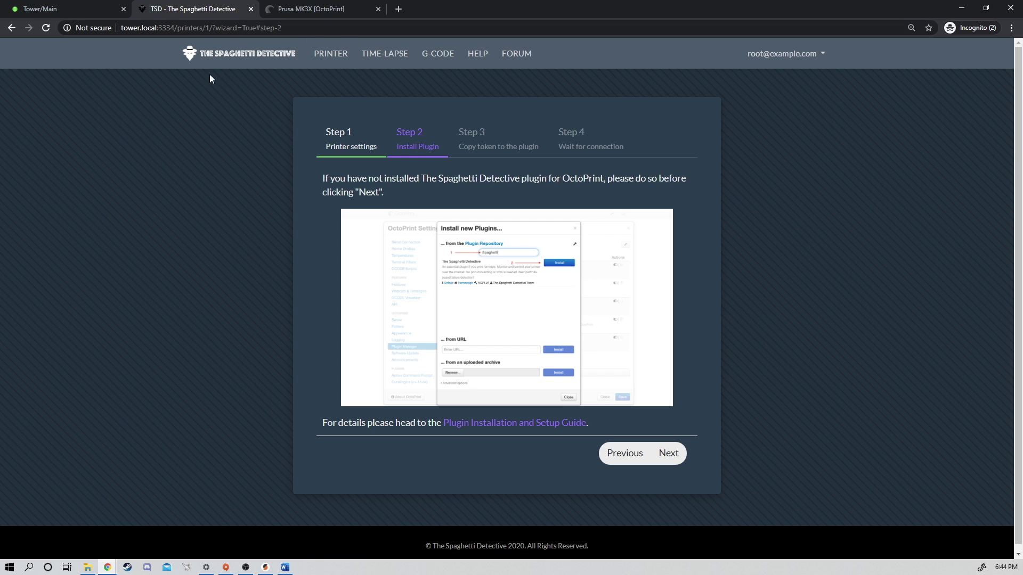
{"action": "left_click", "coordinate": [669, 453]}
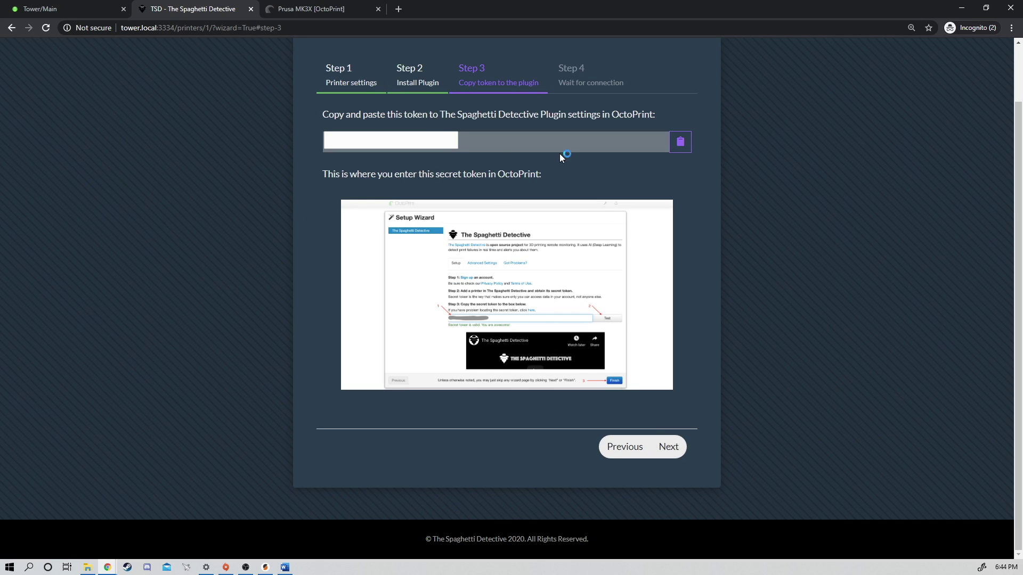
{"action": "left_click", "coordinate": [681, 142]}
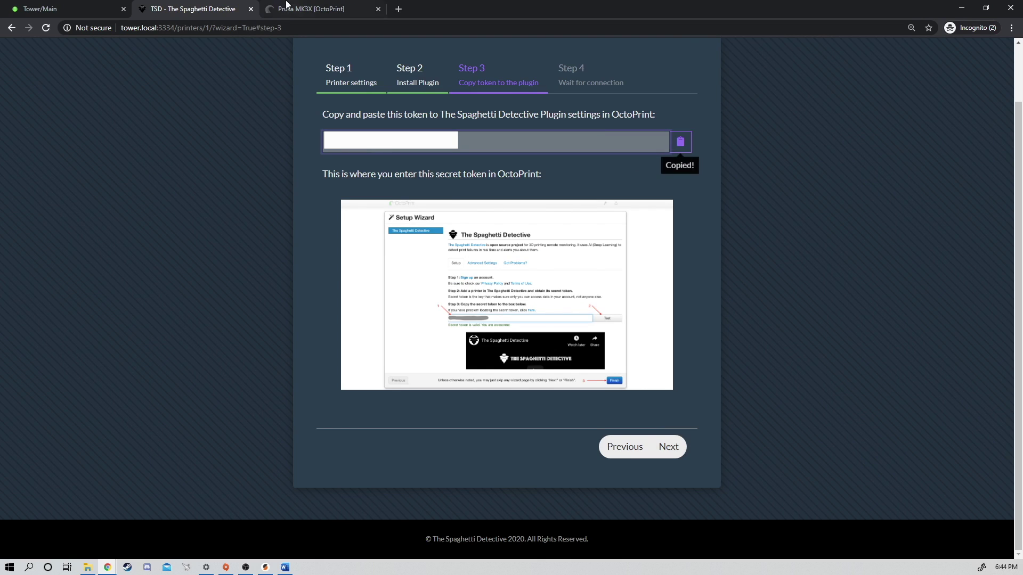
{"action": "left_click", "coordinate": [287, 5]}
{"action": "left_click", "coordinate": [410, 289]}
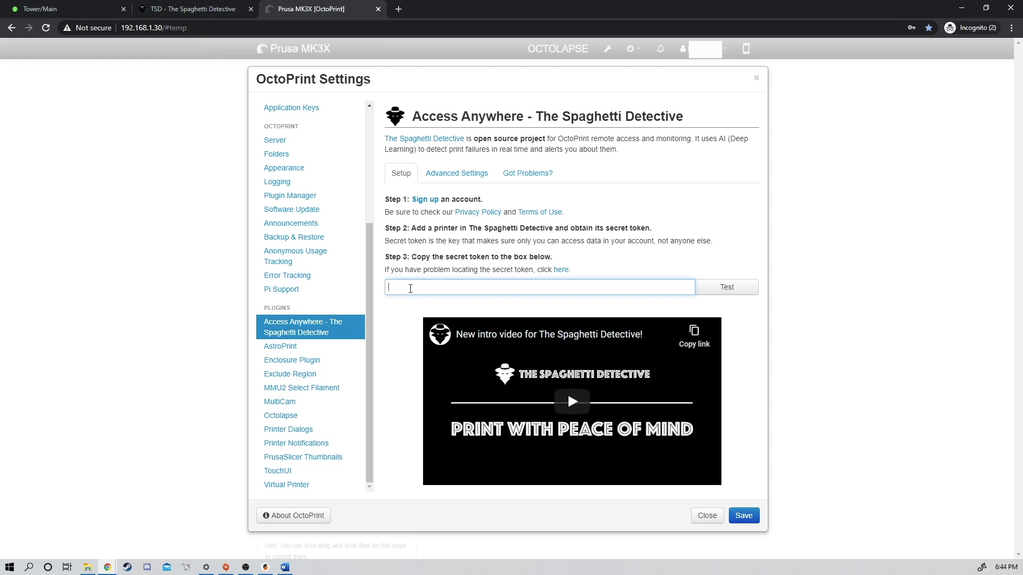
{"action": "key", "text": "ctrl+v"}
{"action": "left_click", "coordinate": [727, 287]}
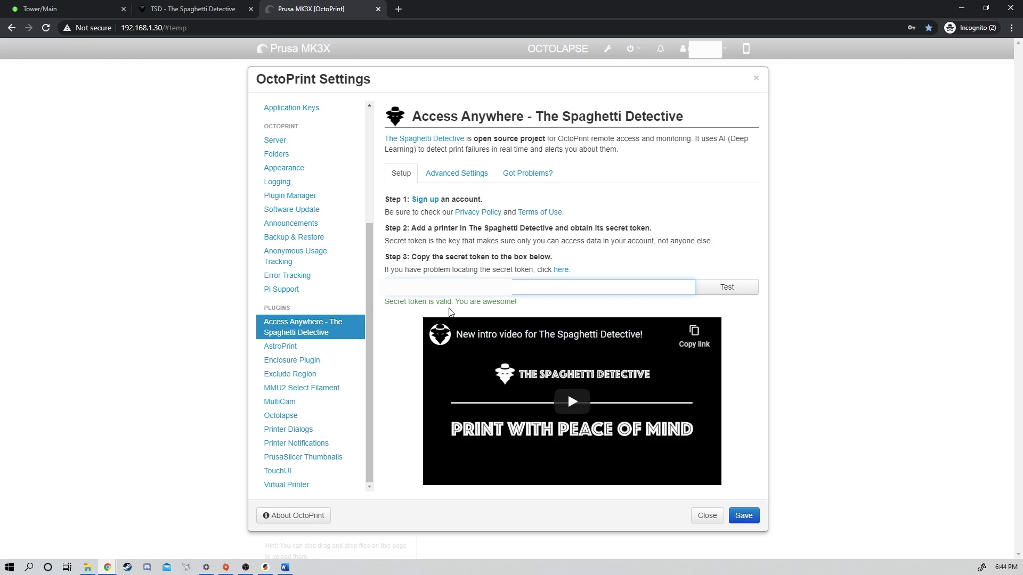
Recheck the server address and token page, then save the plugin settings
{"action": "left_click", "coordinate": [450, 175]}
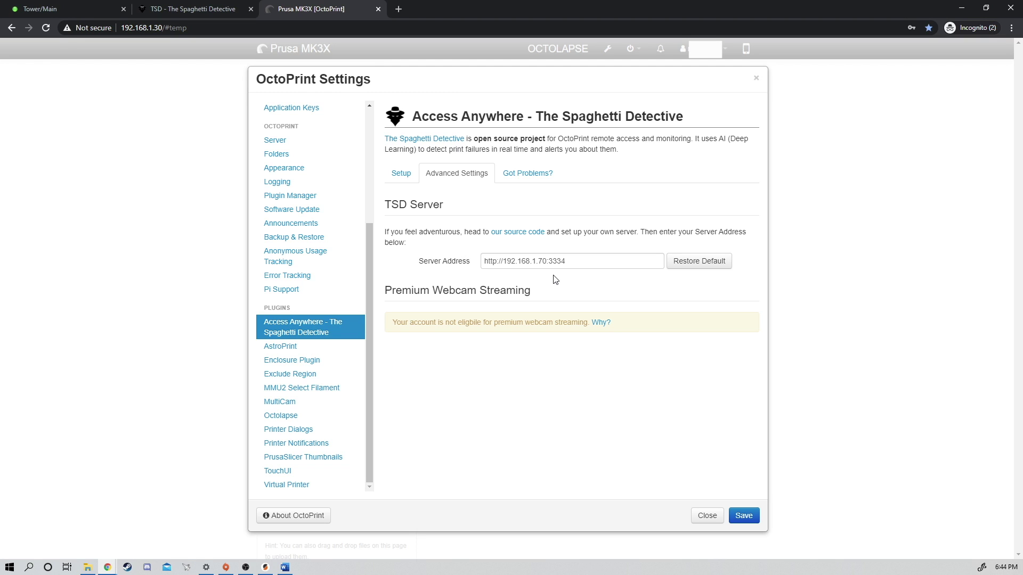
{"action": "left_click", "coordinate": [202, 10]}
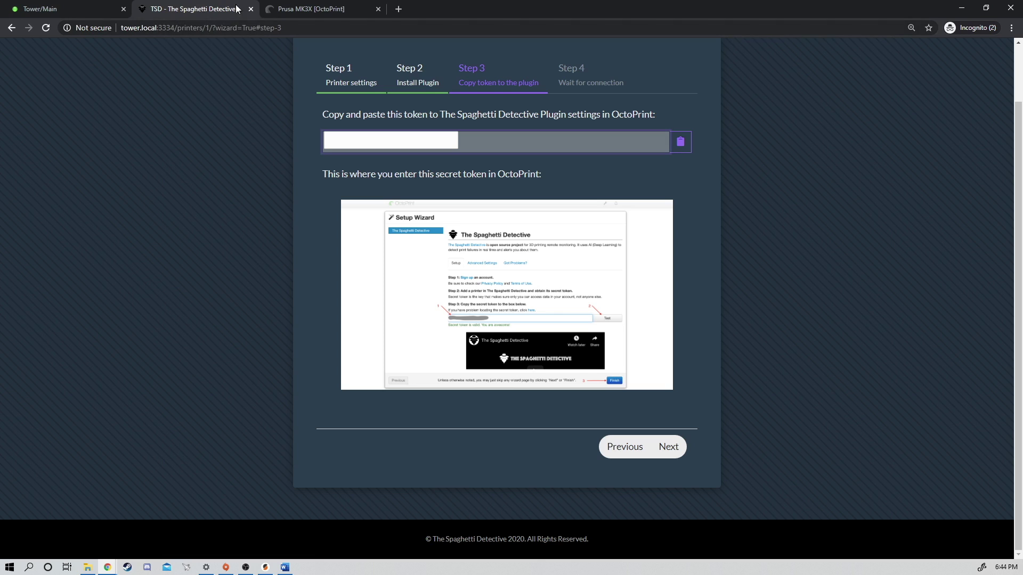
{"action": "left_click", "coordinate": [307, 10]}
{"action": "left_click", "coordinate": [402, 173]}
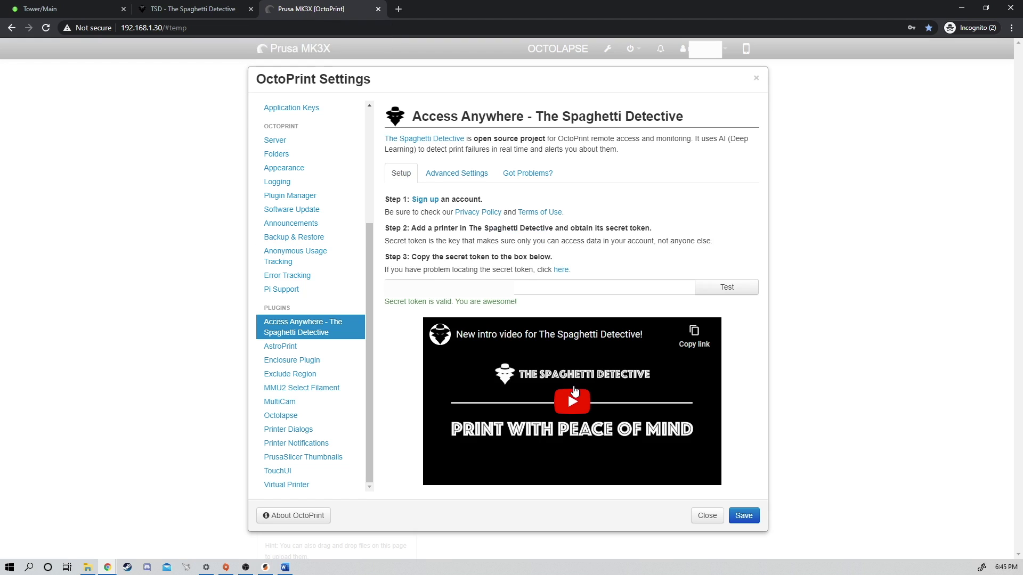
{"action": "left_click", "coordinate": [743, 516]}
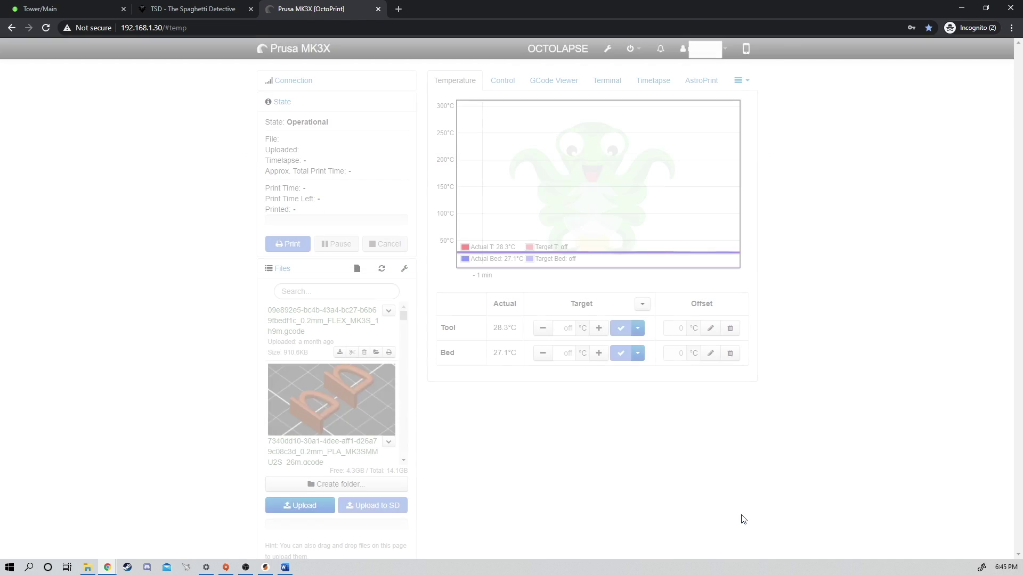
Finish The Spaghetti Detective's MK3s printer setup wizard, then return to the Prusa MK3X OctoPrint page
{"action": "left_click", "coordinate": [180, 10]}
{"action": "left_click", "coordinate": [668, 448]}
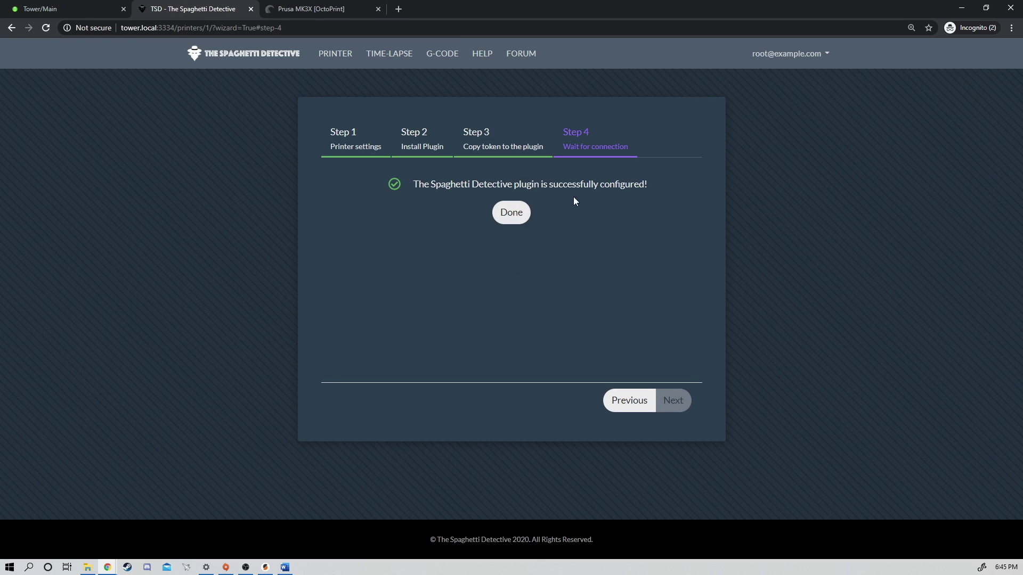
{"action": "left_click", "coordinate": [512, 213]}
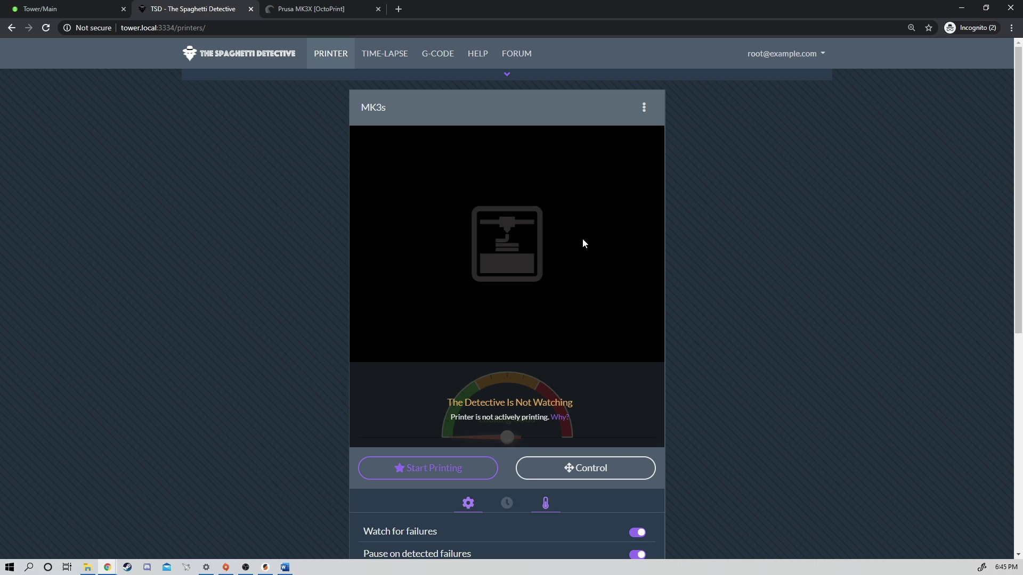
{"action": "left_click", "coordinate": [310, 10]}
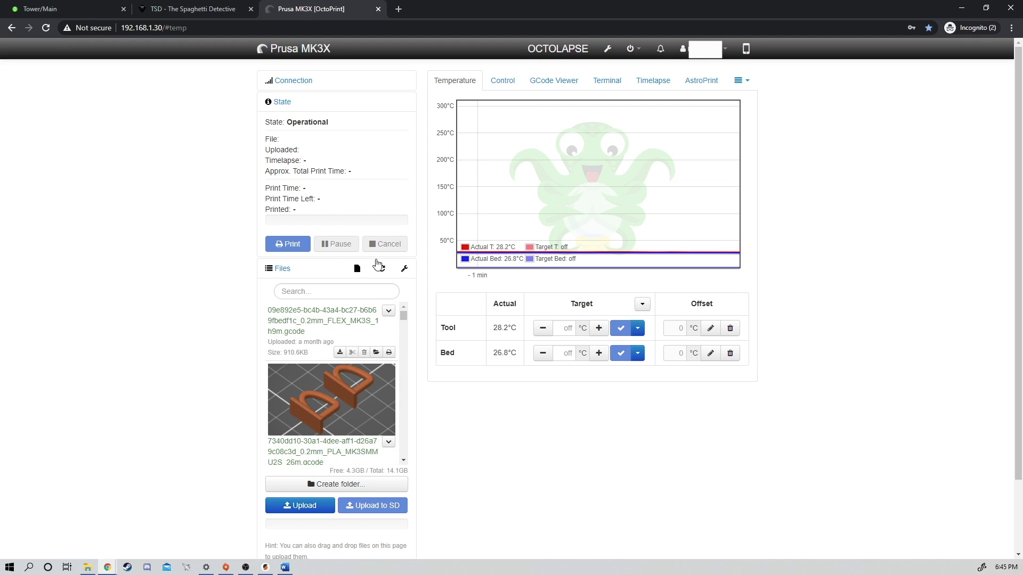
Print the Benchy gcode file from OctoPrint and check the MK3s card in The Spaghetti Detective
{"action": "left_click", "coordinate": [404, 268]}
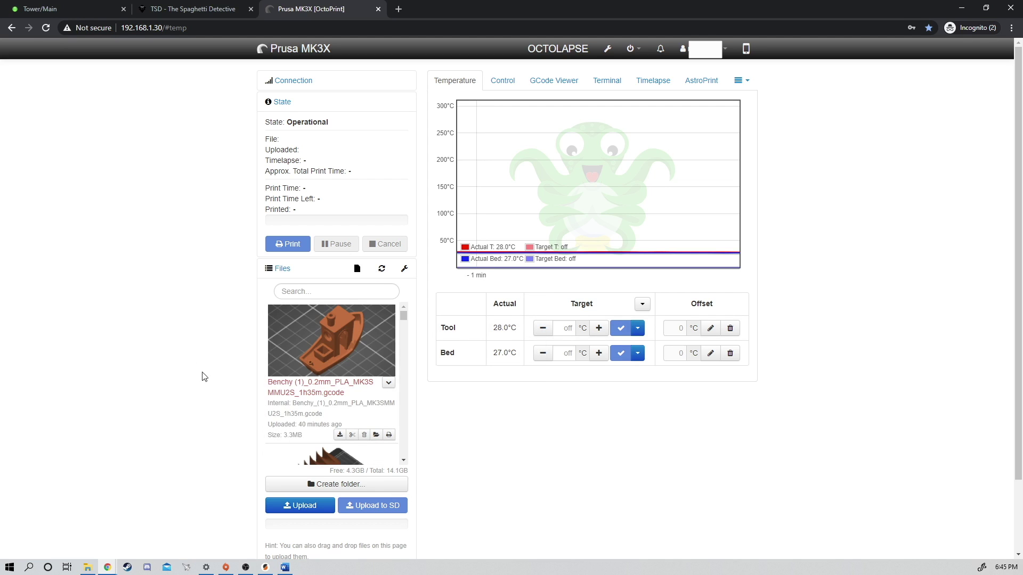
{"action": "left_click", "coordinate": [389, 436]}
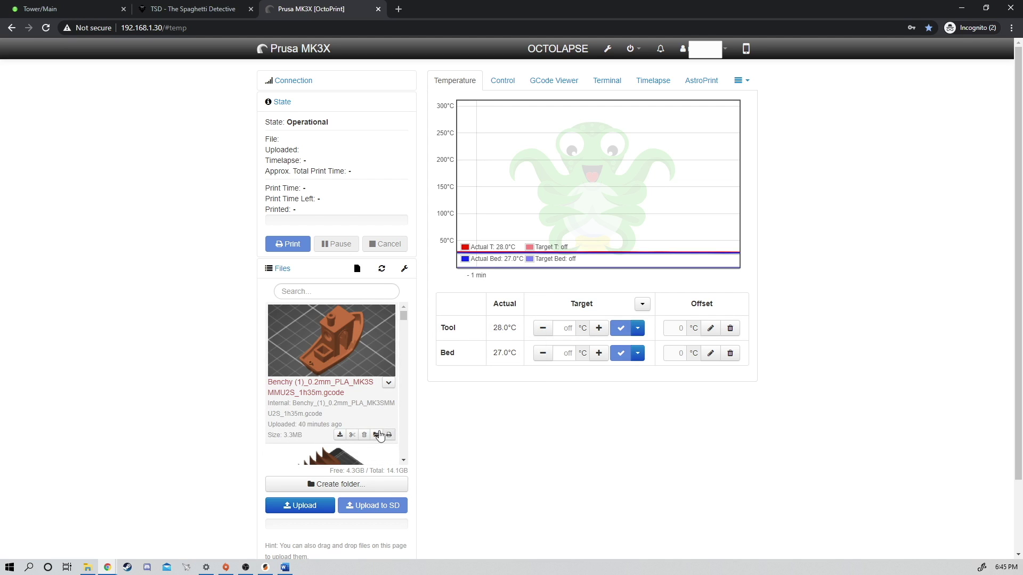
{"action": "left_click", "coordinate": [207, 9]}
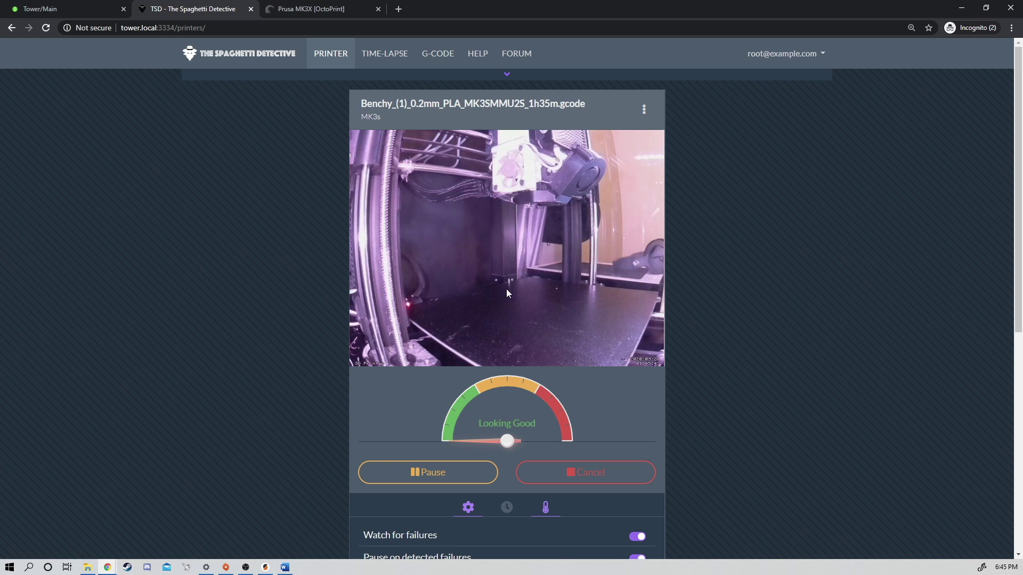
{"action": "scroll", "coordinate": [491, 279], "scroll_direction": "down", "scroll_amount": 2}
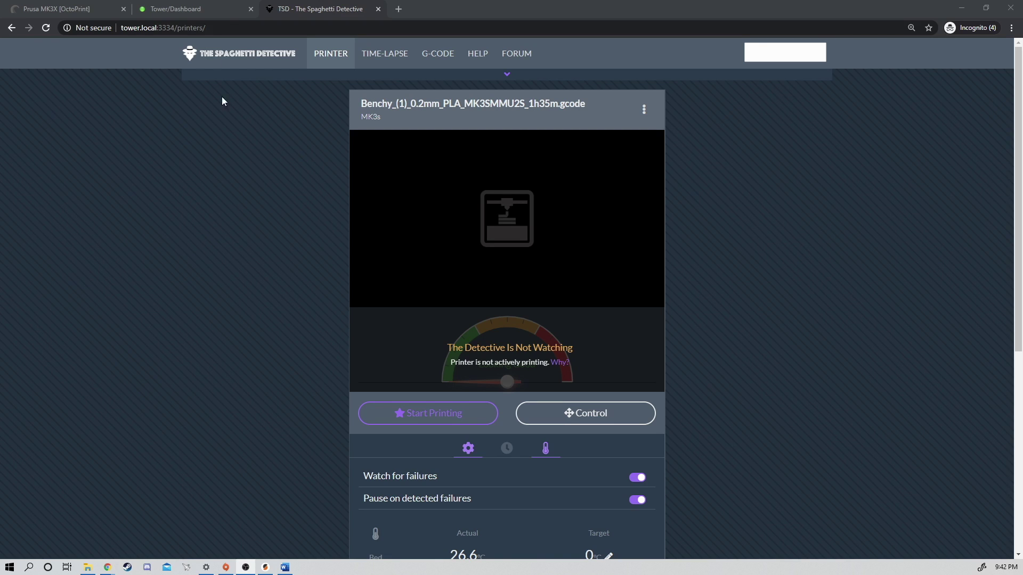
Open a root web terminal from the Unraid server Dashboard
{"action": "left_click", "coordinate": [197, 13]}
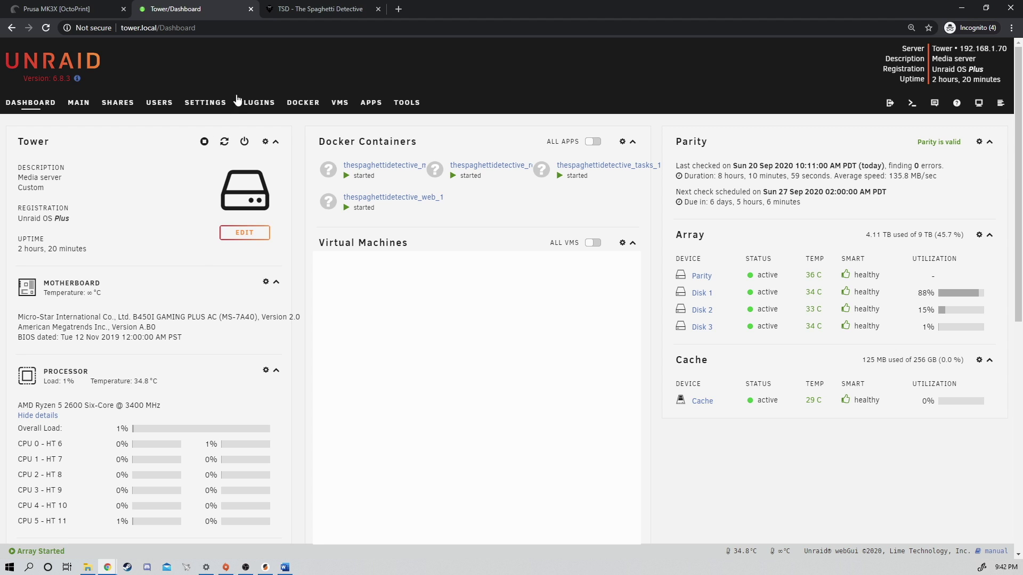
{"action": "left_click", "coordinate": [912, 105]}
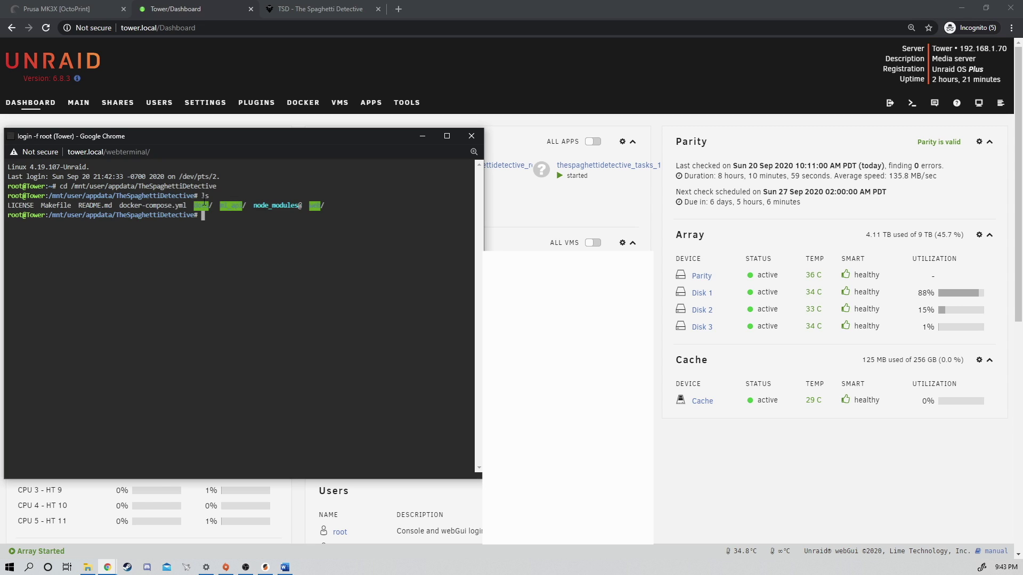
Open docker-compose.yml in nano and set EMAIL_HOST to 'smtp.gmail.com'
{"action": "type", "text": "nandocker"}
{"action": "key", "text": "BackSpace"}
{"action": "key", "text": "BackSpace"}
{"action": "key", "text": "BackSpace"}
{"action": "key", "text": "BackSpace"}
{"action": "key", "text": "BackSpace"}
{"action": "key", "text": "BackSpace"}
{"action": "key", "text": "BackSpace"}
{"action": "key", "text": "BackSpace"}
{"action": "type", "text": "no docker-compose.yml"}
{"action": "key", "text": "Return"}
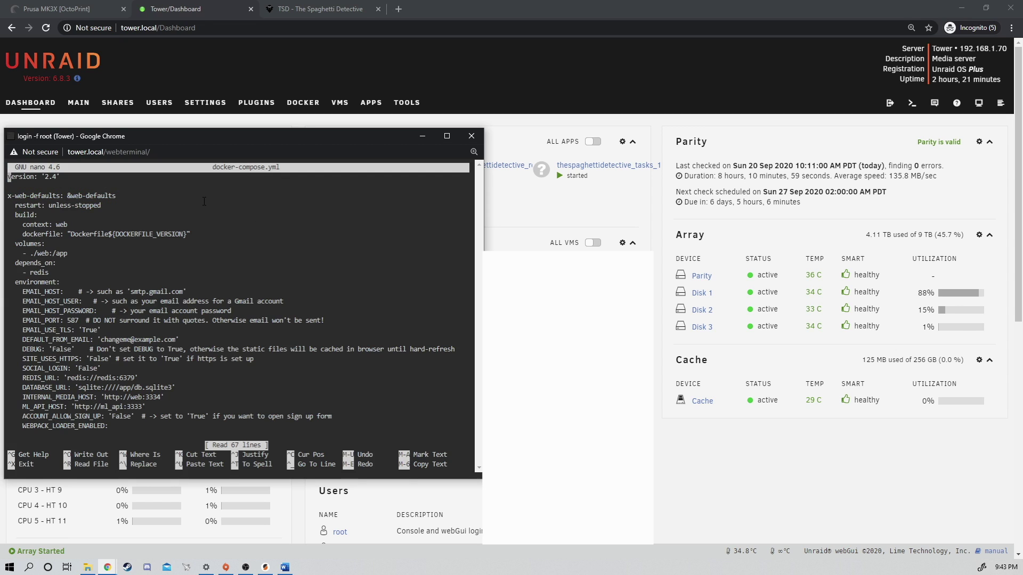
{"action": "key", "text": "Down"}
{"action": "key", "text": "Down"}
{"action": "key", "text": "Down"}
{"action": "key", "text": "Down"}
{"action": "key", "text": "Down"}
{"action": "key", "text": "Down"}
{"action": "key", "text": "Down"}
{"action": "key", "text": "Down"}
{"action": "key", "text": "Down"}
{"action": "key", "text": "Down"}
{"action": "key", "text": "Down"}
{"action": "key", "text": "Down"}
{"action": "key", "text": "Right"}
{"action": "key", "text": "Right"}
{"action": "key", "text": "Right"}
{"action": "key", "text": "Right"}
{"action": "key", "text": "Right"}
{"action": "key", "text": "Right"}
{"action": "key", "text": "Right"}
{"action": "key", "text": "Right"}
{"action": "key", "text": "Right"}
{"action": "key", "text": "Right"}
{"action": "key", "text": "Right"}
{"action": "key", "text": "Right"}
{"action": "key", "text": "Right"}
{"action": "key", "text": "Right"}
{"action": "key", "text": "Right"}
{"action": "key", "text": "Right"}
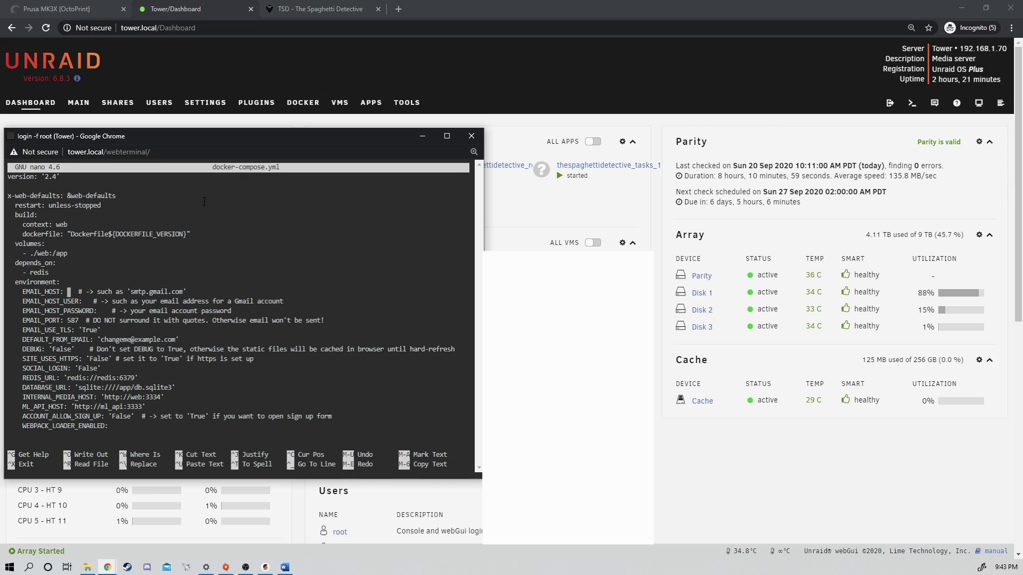
{"action": "type", "text": "'smtp."}
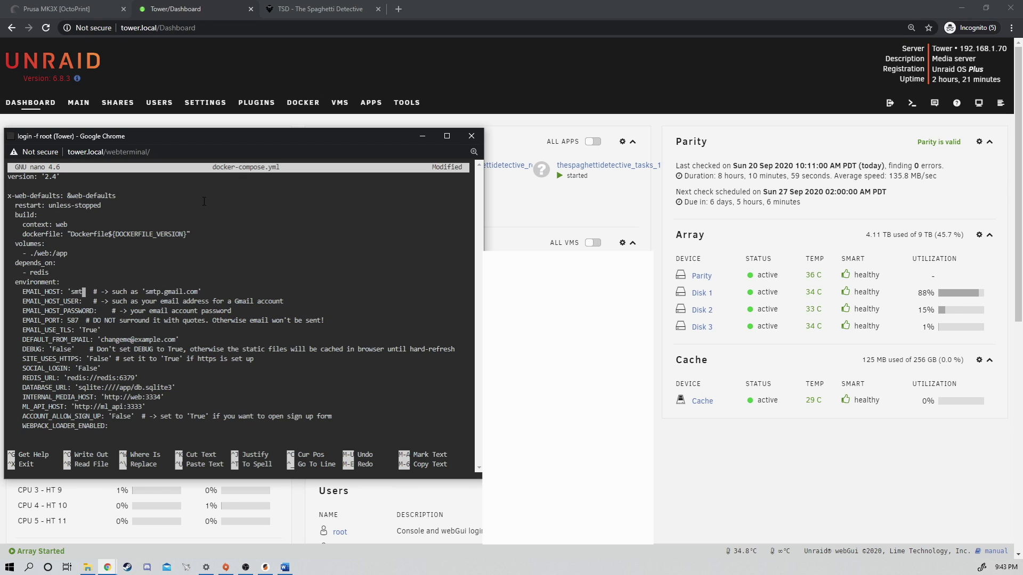
{"action": "type", "text": "gmail.com'["}
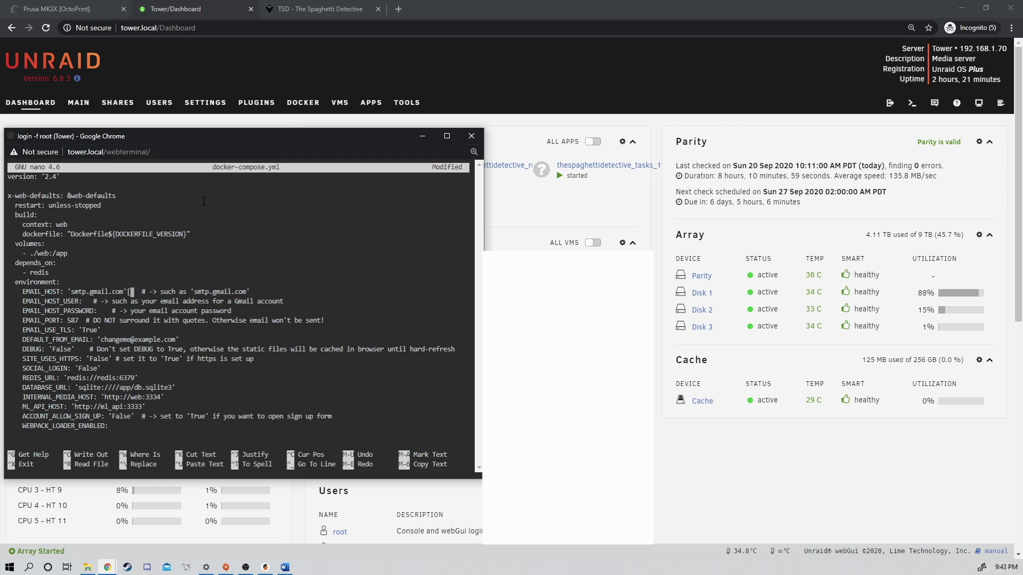
{"action": "key", "text": "BackSpace"}
{"action": "key", "text": "Left"}
Fill in the Gmail account address for EMAIL_HOST_USER and its password for EMAIL_HOST_PASSWORD
{"action": "key", "text": "Down"}
{"action": "key", "text": "Left"}
{"action": "key", "text": "Left"}
{"action": "key", "text": "Left"}
{"action": "key", "text": "Left"}
{"action": "key", "text": "Left"}
{"action": "key", "text": "Left"}
{"action": "key", "text": "Left"}
{"action": "key", "text": "Left"}
{"action": "key", "text": "Left"}
{"action": "key", "text": "Left"}
{"action": "type", "text": "''"}
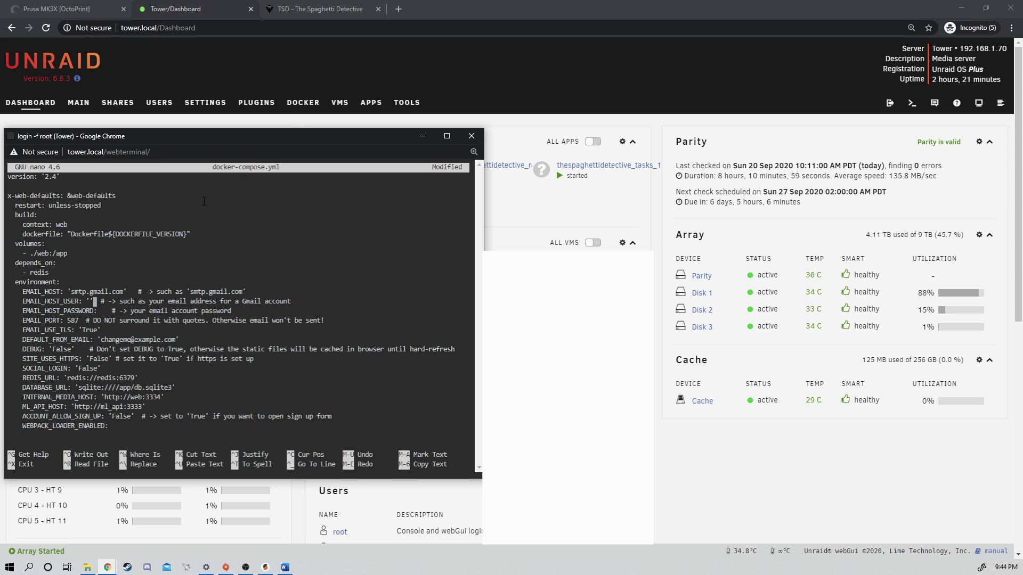
{"action": "type", "text": "example@"}
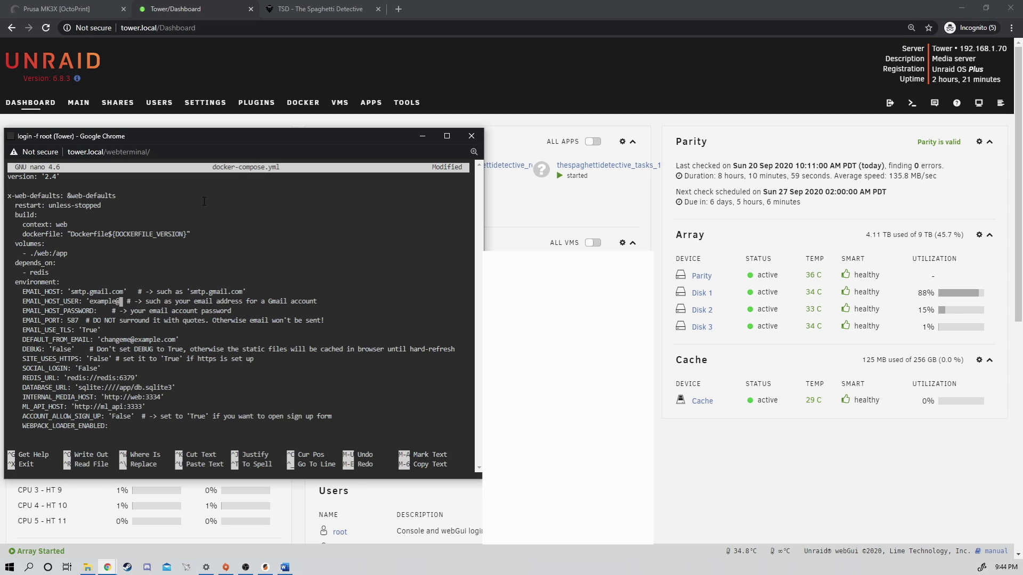
{"action": "type", "text": "gmail.com'"}
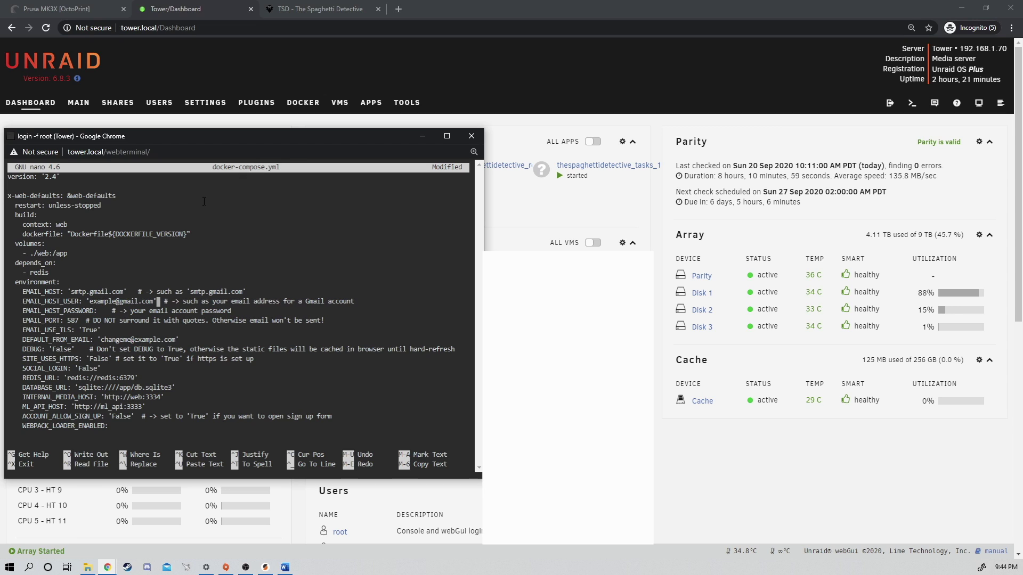
{"action": "key", "text": "Down"}
{"action": "key", "text": "Left"}
{"action": "key", "text": "Left"}
{"action": "key", "text": "Left"}
{"action": "key", "text": "Left"}
{"action": "key", "text": "Left"}
{"action": "key", "text": "Left"}
{"action": "key", "text": "Left"}
{"action": "key", "text": "Left"}
{"action": "key", "text": "Left"}
{"action": "key", "text": "Left"}
{"action": "key", "text": "Left"}
{"action": "key", "text": "Left"}
{"action": "key", "text": "Left"}
{"action": "key", "text": "Left"}
{"action": "type", "text": "123456"}
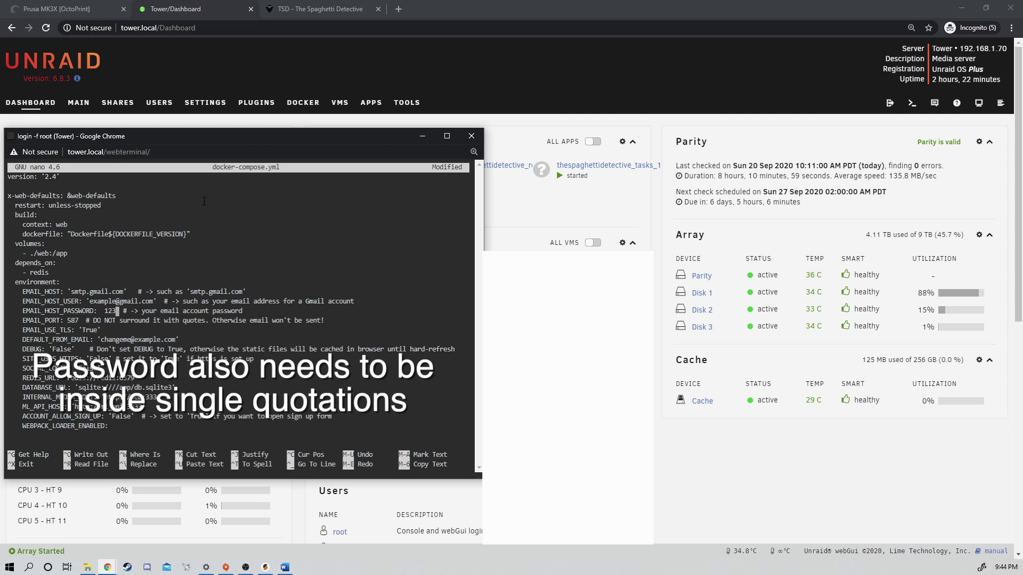
{"action": "type", "text": "789"}
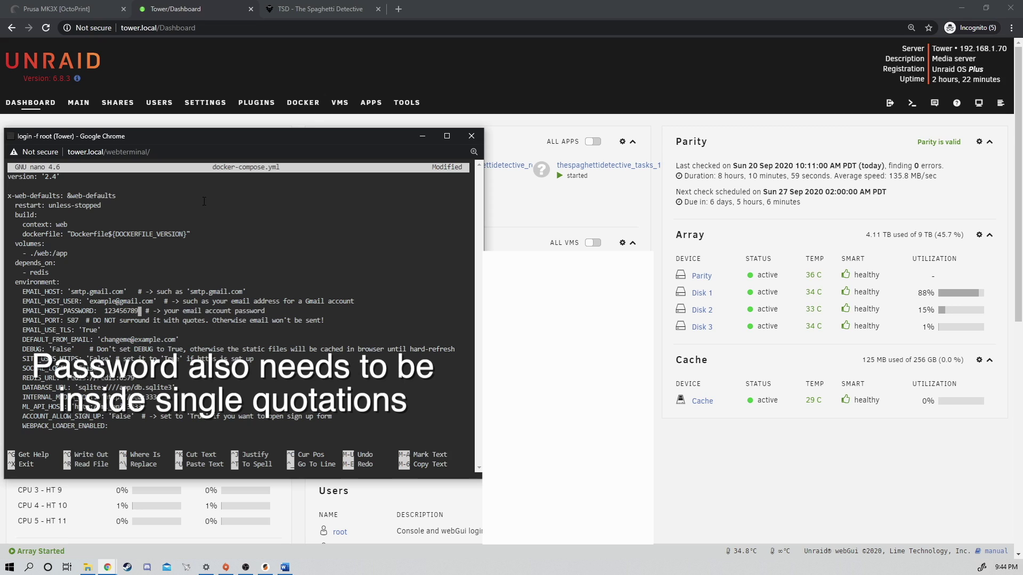
{"action": "type", "text": "123456"}
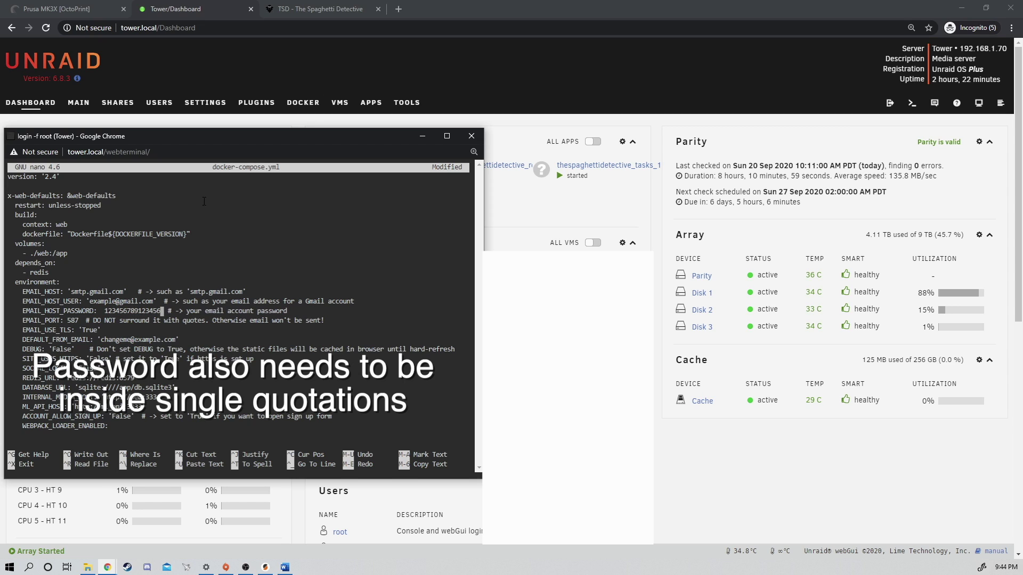
Change DEFAULT_FROM_EMAIL to the Gmail sender address and exit nano
{"action": "key", "text": "Down"}
{"action": "key", "text": "Down"}
{"action": "key", "text": "Down"}
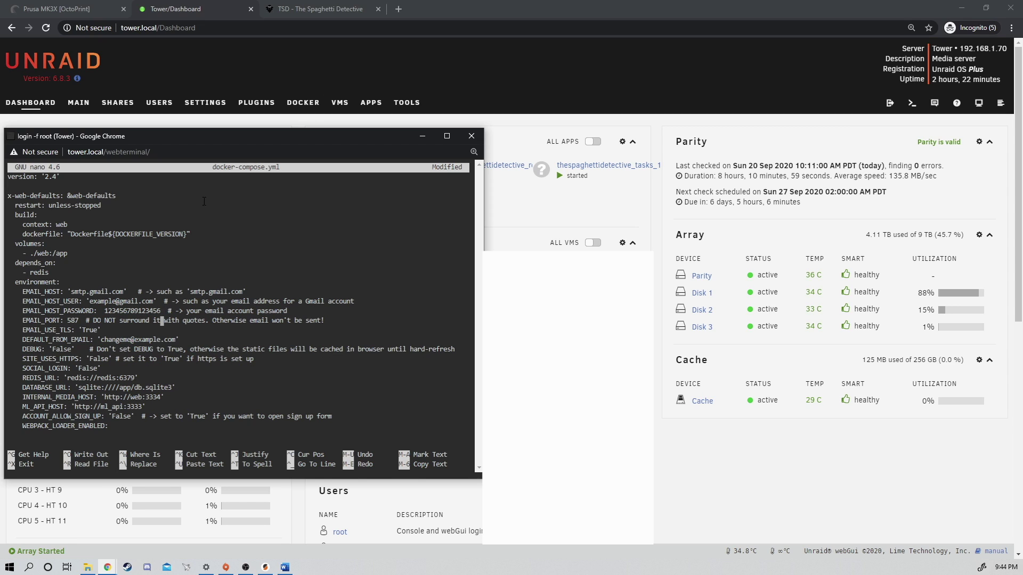
{"action": "key", "text": "Right"}
{"action": "key", "text": "Right"}
{"action": "key", "text": "Right"}
{"action": "key", "text": "Right"}
{"action": "key", "text": "BackSpace"}
{"action": "key", "text": "BackSpace"}
{"action": "key", "text": "BackSpace"}
{"action": "key", "text": "BackSpace"}
{"action": "key", "text": "BackSpace"}
{"action": "key", "text": "BackSpace"}
{"action": "key", "text": "BackSpace"}
{"action": "key", "text": "BackSpace"}
{"action": "key", "text": "BackSpace"}
{"action": "key", "text": "BackSpace"}
{"action": "key", "text": "BackSpace"}
{"action": "key", "text": "BackSpace"}
{"action": "key", "text": "BackSpace"}
{"action": "key", "text": "BackSpace"}
{"action": "key", "text": "BackSpace"}
{"action": "key", "text": "BackSpace"}
{"action": "key", "text": "BackSpace"}
{"action": "key", "text": "BackSpace"}
{"action": "key", "text": "BackSpace"}
{"action": "key", "text": "BackSpace"}
{"action": "type", "text": "example."}
{"action": "key", "text": "BackSpace"}
{"action": "type", "text": "@gmail.com"}
{"action": "key", "text": "ctrl+x"}
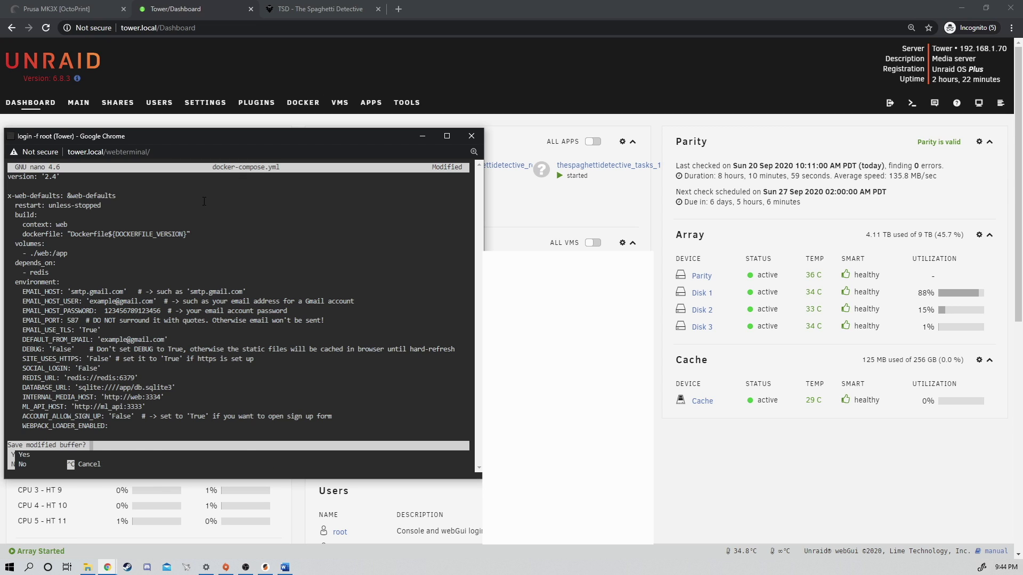
Save docker-compose.yml and rebuild the stack with 'docker-compose up -d --force-recreate --build'
{"action": "key", "text": "y"}
{"action": "key", "text": "Return"}
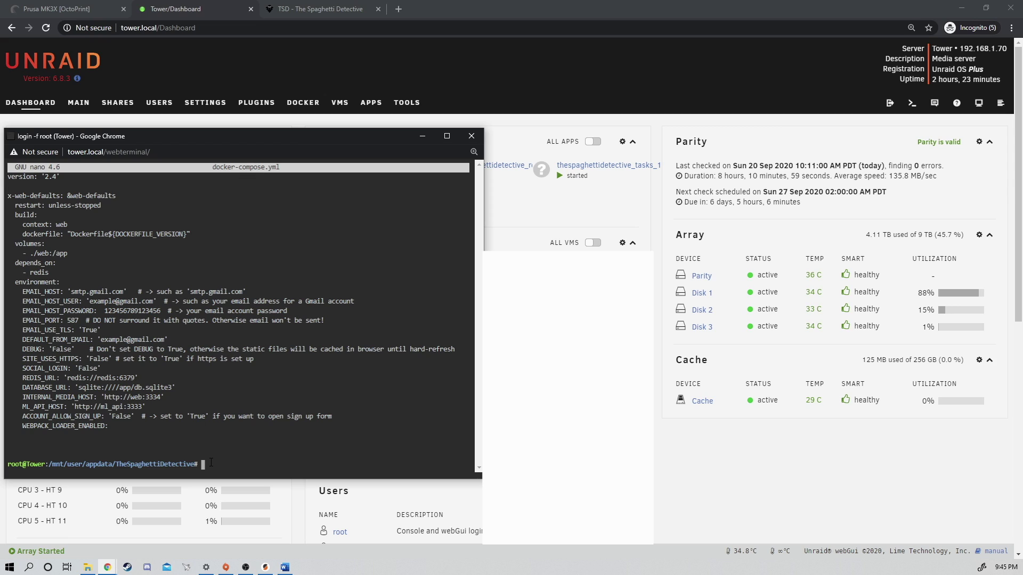
{"action": "type", "text": "docker-compose up -d --force-recreate --build"}
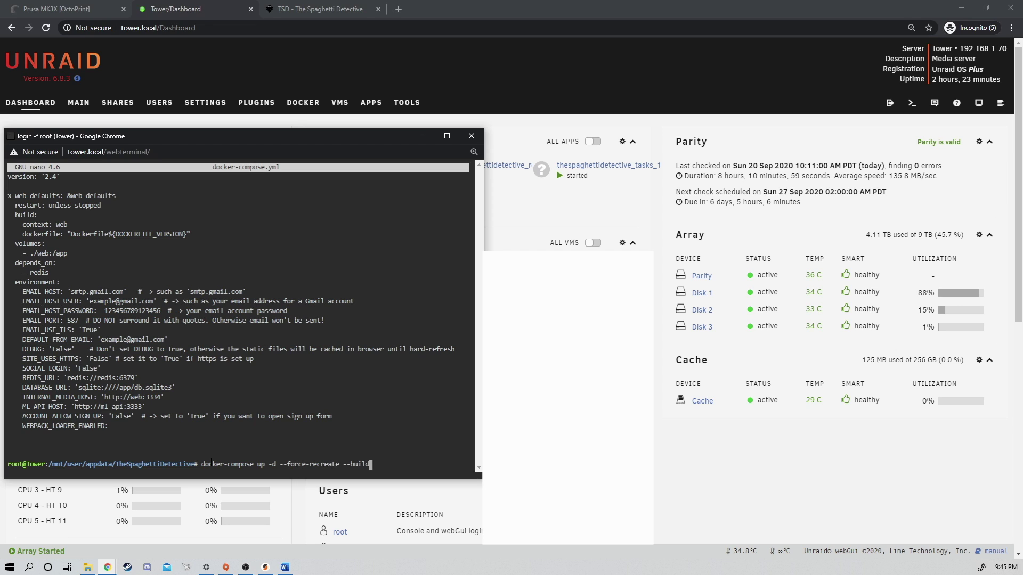
{"action": "key", "text": "Return"}
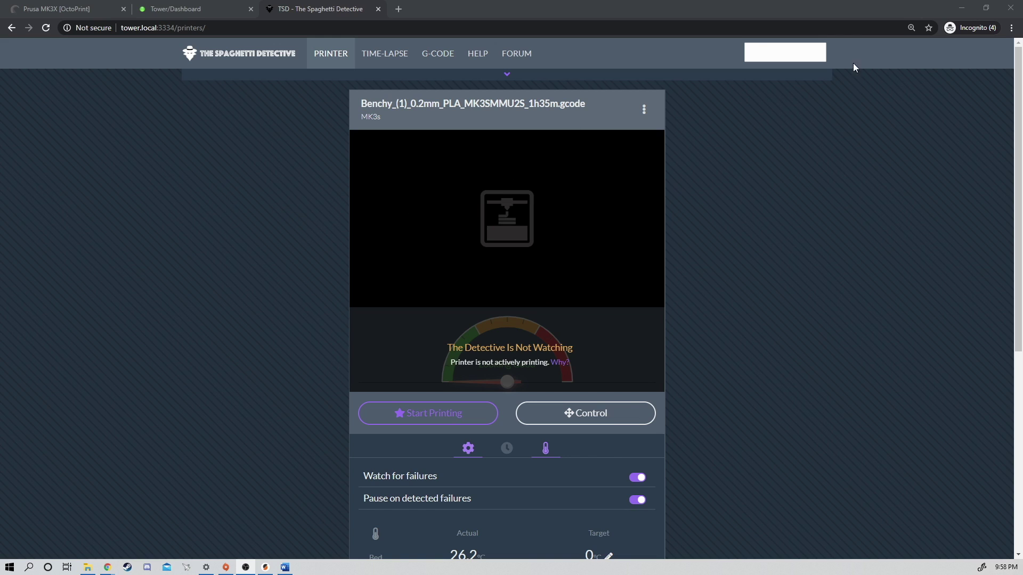
Go to Preferences > Manage email addresses and type the Gmail address into the new address field
{"action": "left_click", "coordinate": [825, 58]}
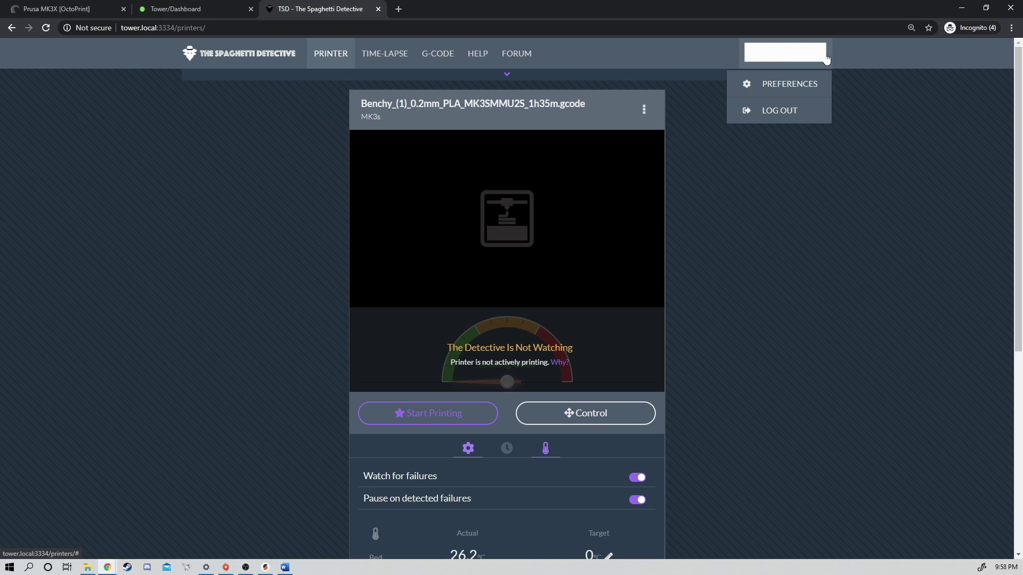
{"action": "left_click", "coordinate": [786, 85]}
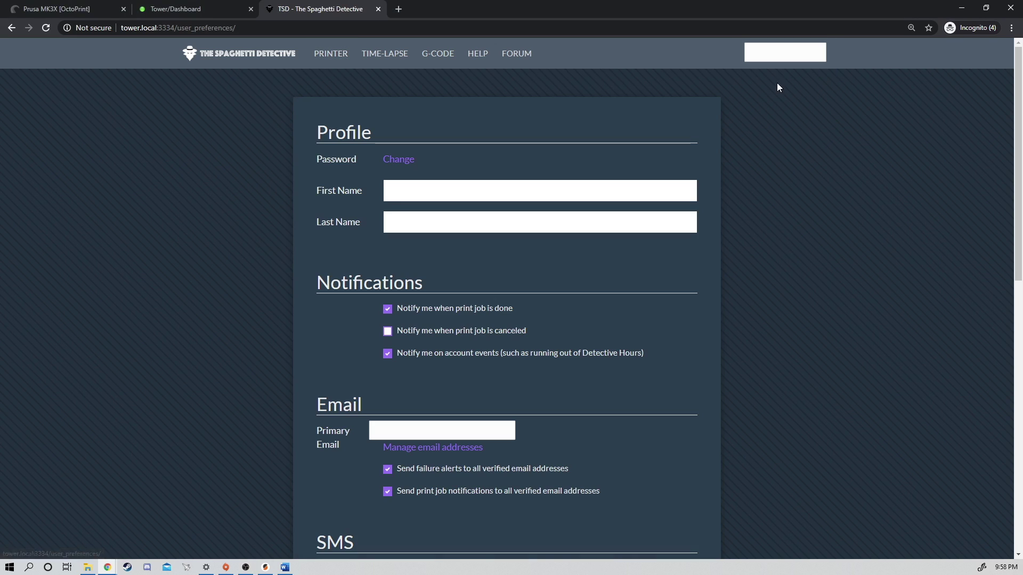
{"action": "left_click", "coordinate": [441, 448]}
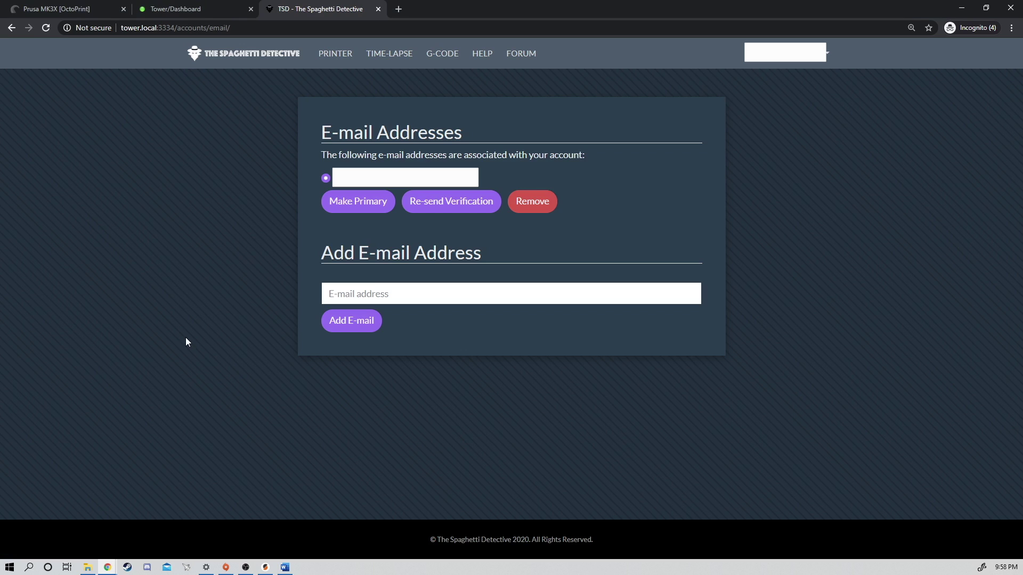
{"action": "left_click", "coordinate": [374, 296]}
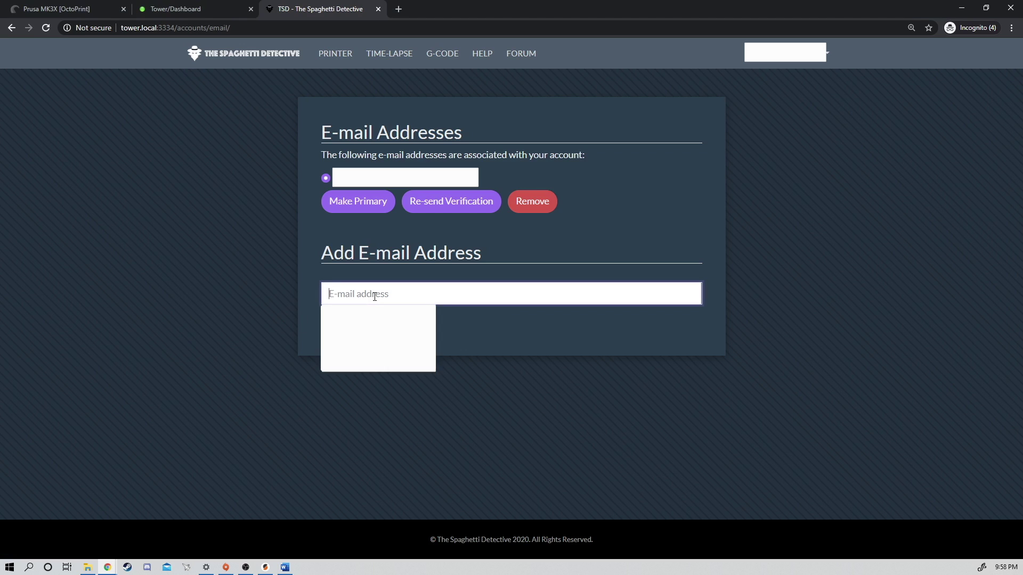
{"action": "type", "text": "example"}
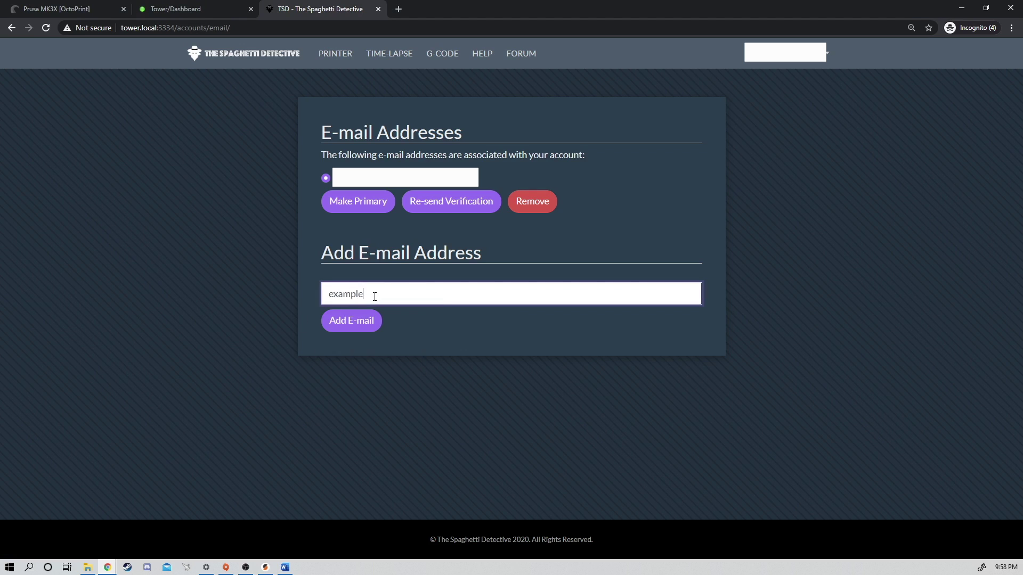
{"action": "type", "text": "@gmail.com"}
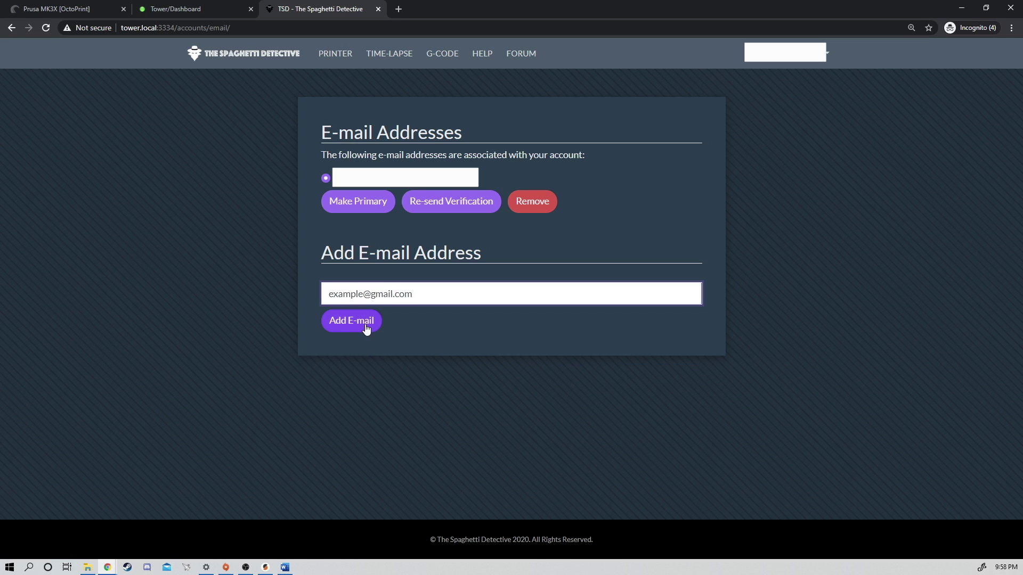